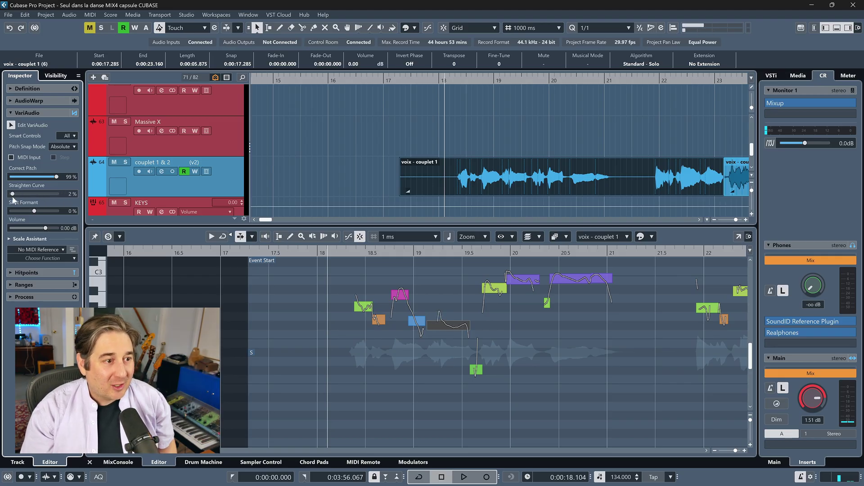
Tilt the end of the F#2 vocal segment's pitch curve, adjust the segment's end timing, and close the sample editor
mouse_move(445, 327)
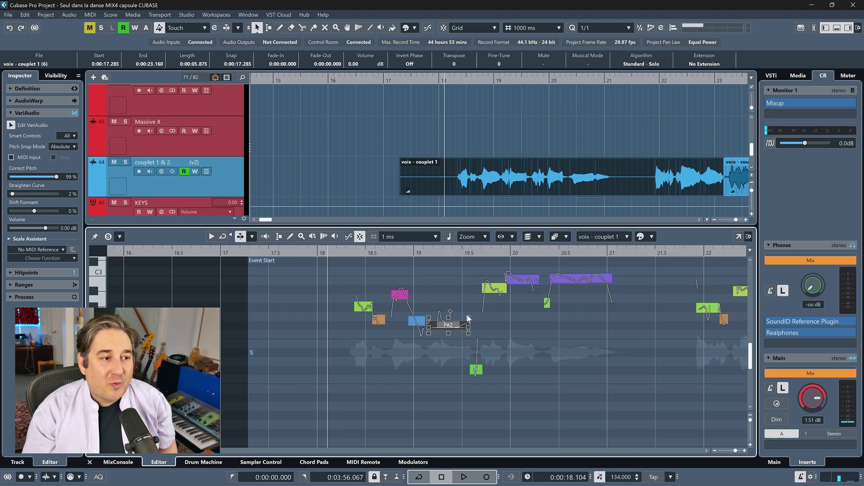
mouse_move(468, 320)
left_mouse_down()
mouse_move(474, 292)
mouse_move(464, 341)
mouse_move(467, 318)
mouse_move(466, 325)
left_mouse_up()
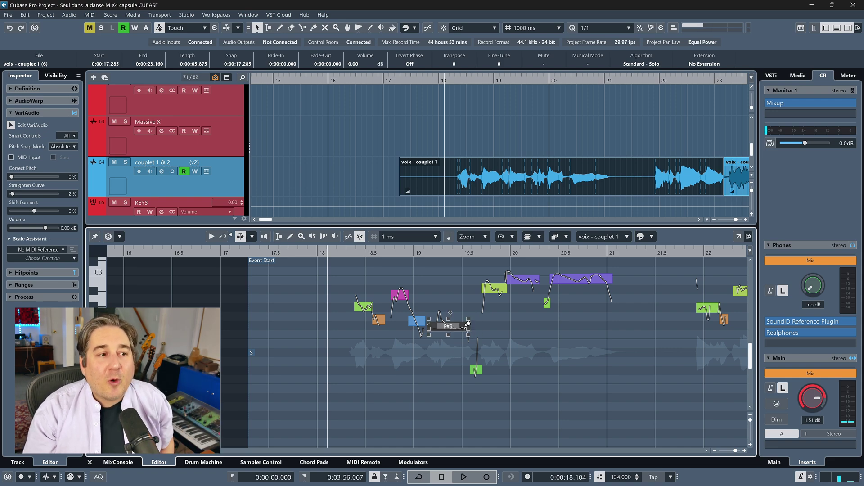
key("h")
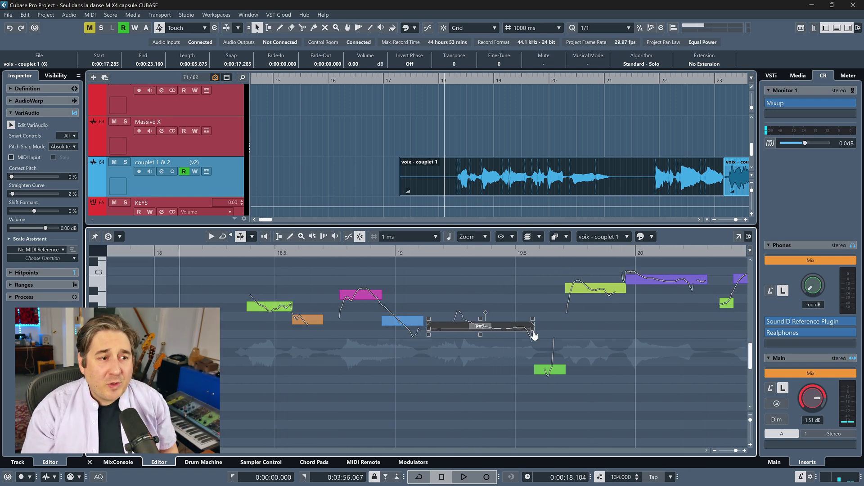
mouse_move(532, 328)
left_mouse_down()
mouse_move(500, 330)
mouse_move(553, 330)
mouse_move(505, 331)
mouse_move(535, 329)
left_mouse_up()
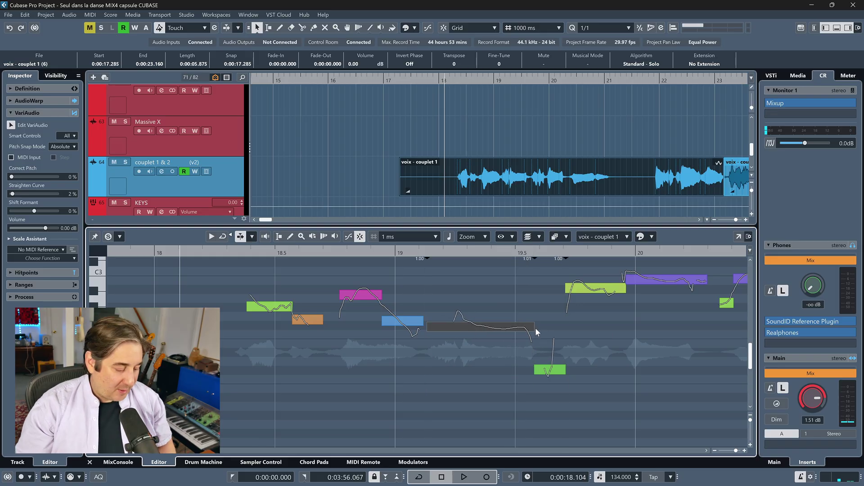
key("ctrl+z")
key("ctrl+shift+z")
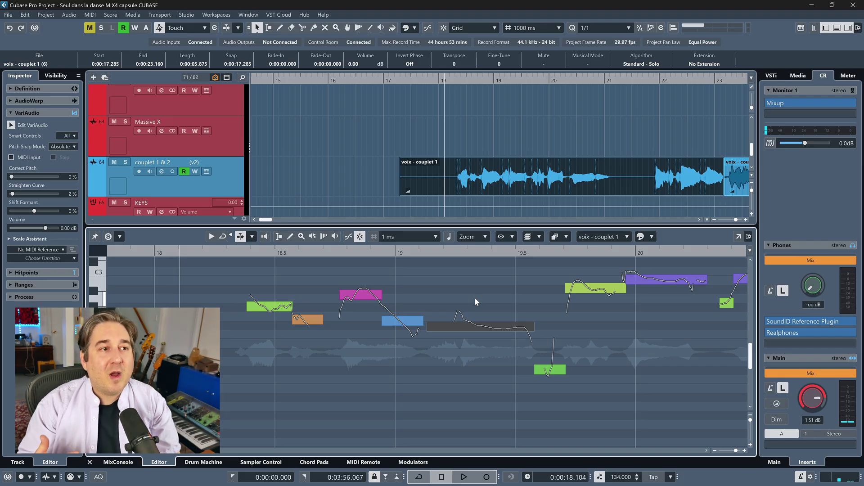
key("ctrl+alt+e")
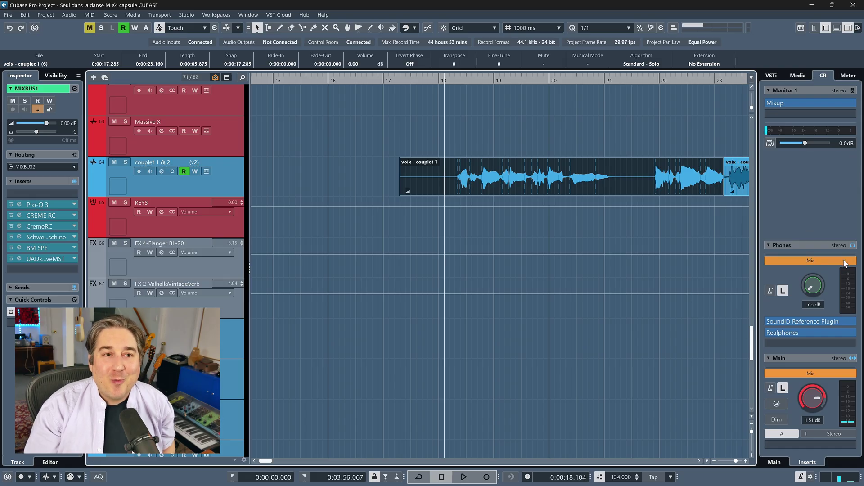
Insert SoundID Reference Plugin in Monitor 1's second insert slot and select its MAI 2023 preset
left_click(813, 112)
type("soun")
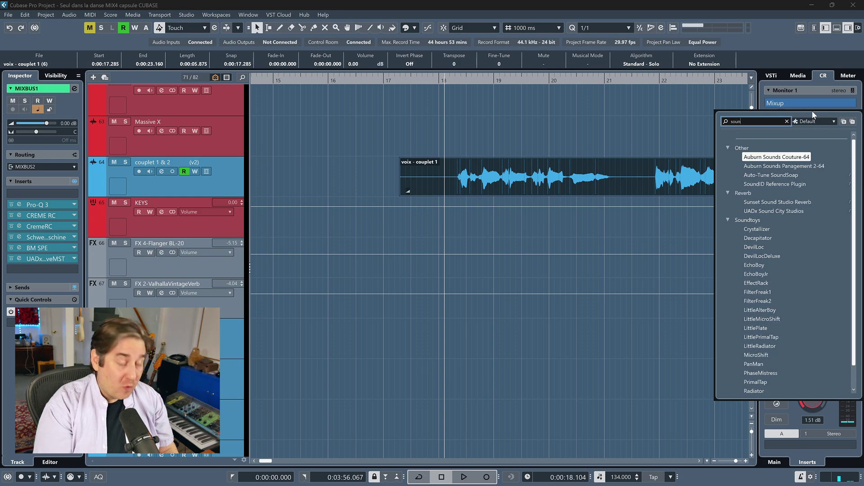
key("BackSpace")
key("BackSpace")
key("BackSpace")
key("BackSpace")
type("id")
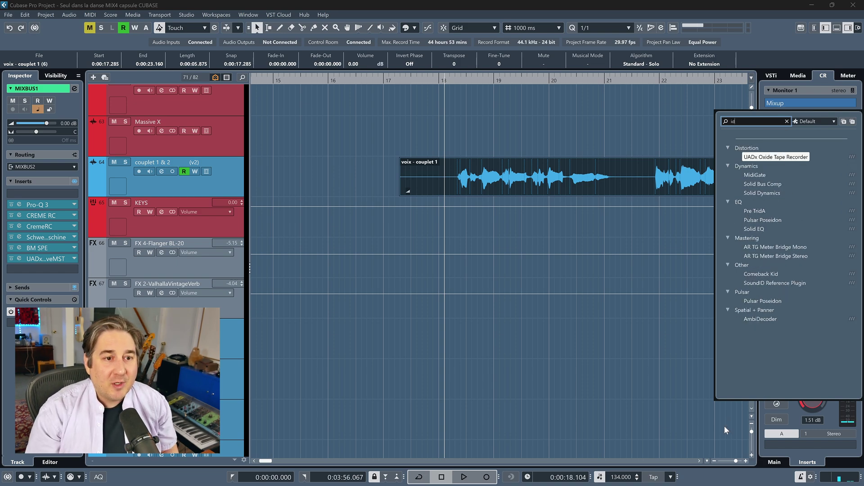
left_click(775, 284)
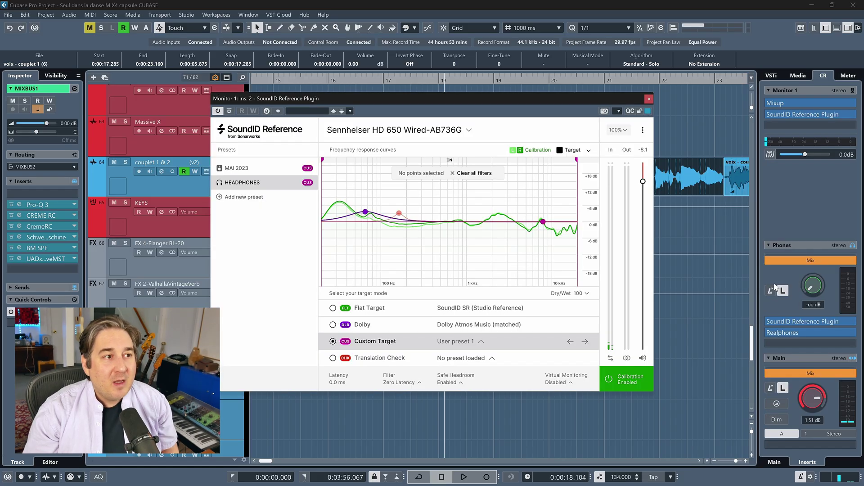
left_click(247, 169)
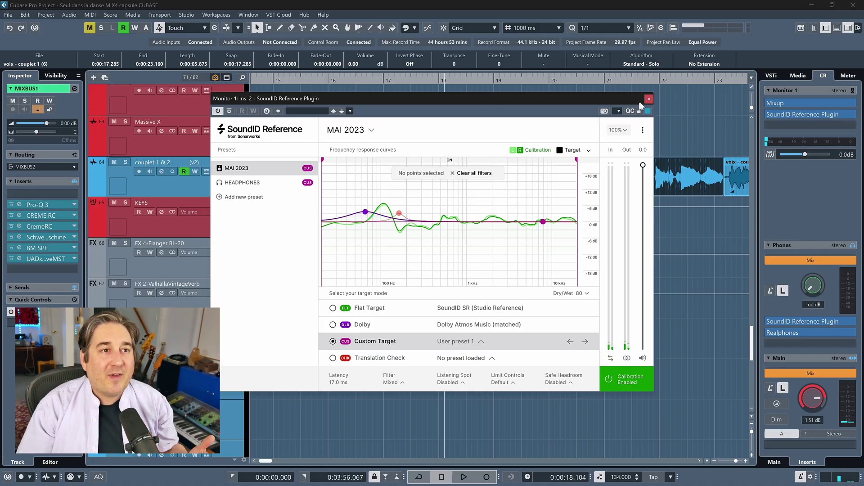
Close SoundID Reference and remove it from Monitor 1's second insert slot
left_click(648, 99)
left_click(810, 115)
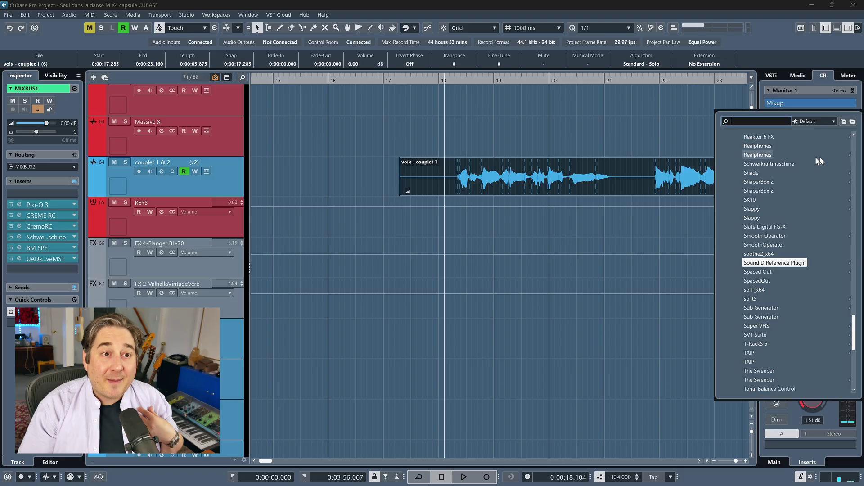
scroll(783, 157, "up", 20)
left_click(754, 142)
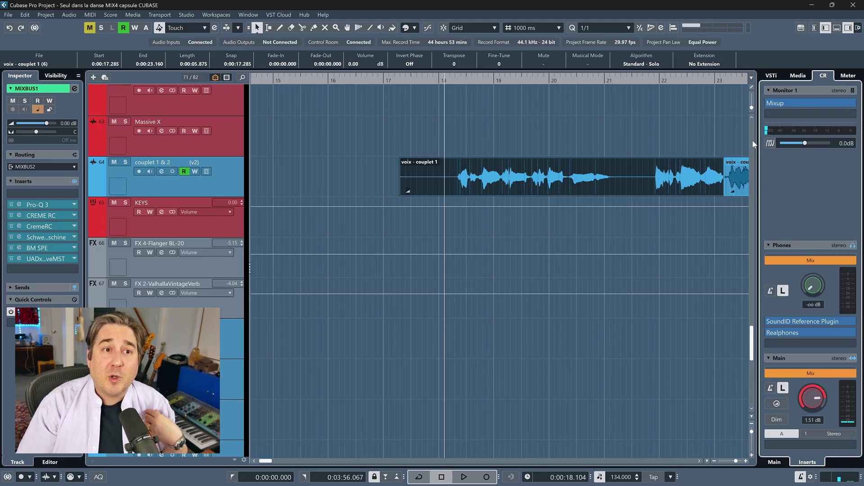
Review the SoundID Reference and Realphones settings on the Phones channel, closing each plugin window
left_click(808, 321)
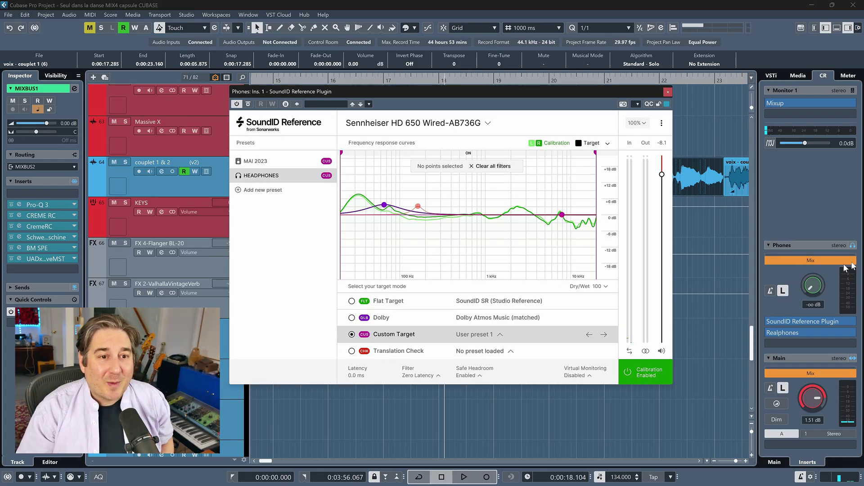
mouse_move(289, 175)
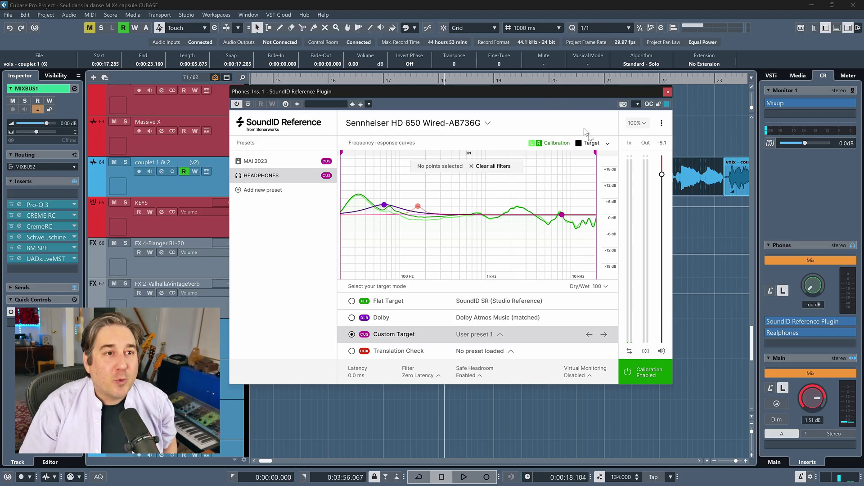
left_click(667, 92)
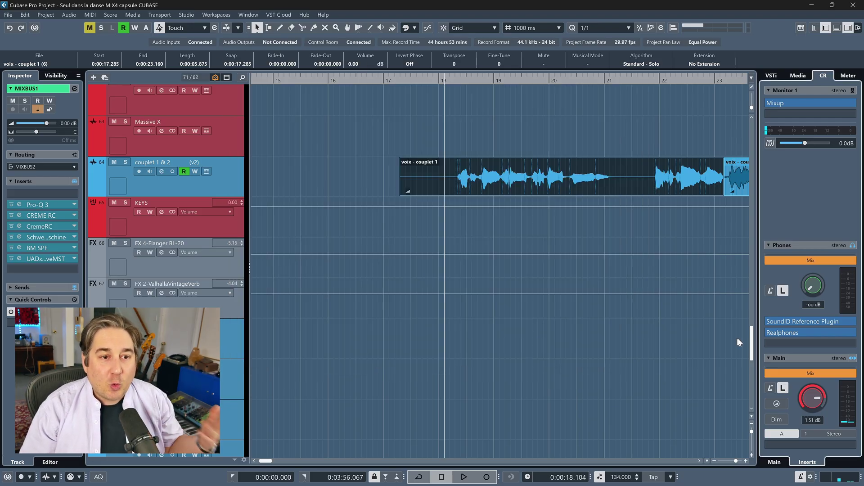
left_click(793, 331)
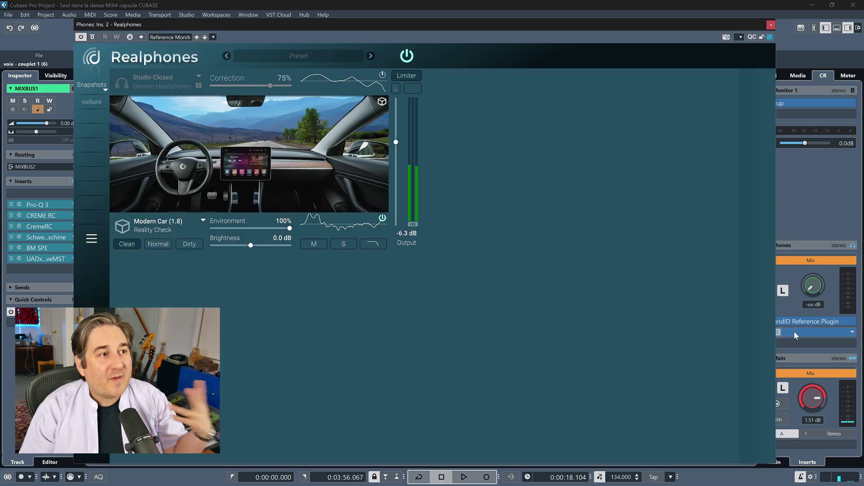
left_click(770, 26)
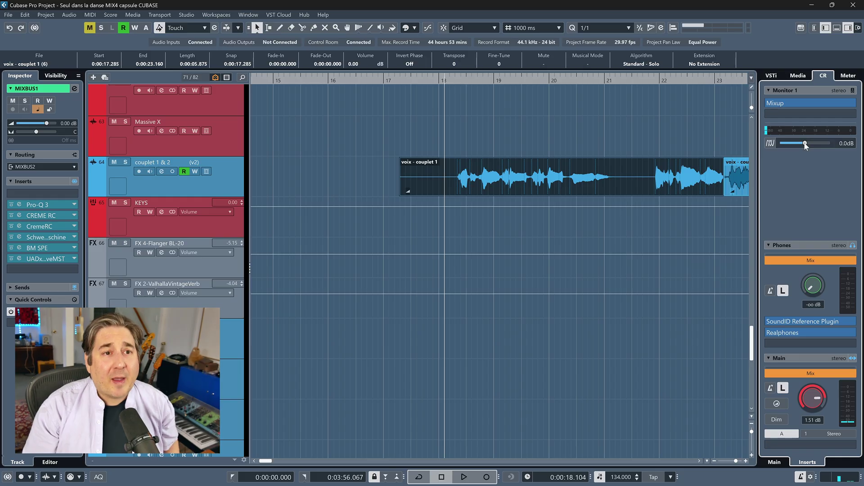
Show the solved comments for MIX2 in Monitor 1's Mixup plugin and compare playback between Mixup and DAW
left_click(797, 101)
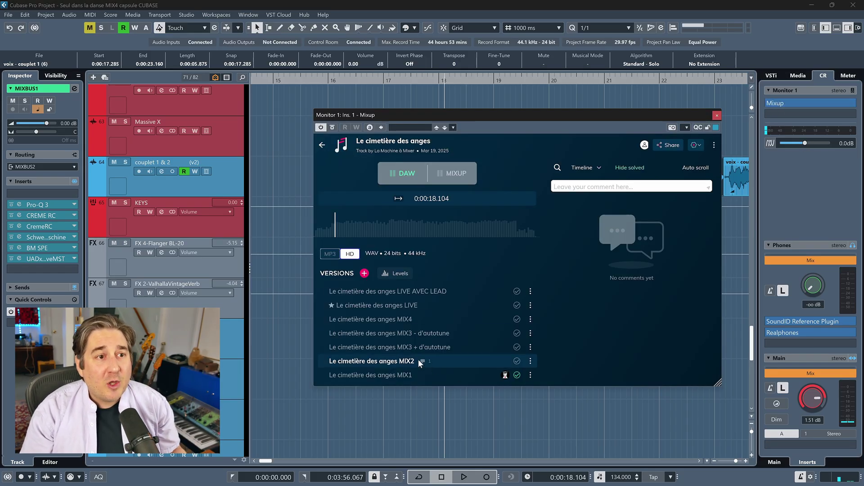
left_click(627, 167)
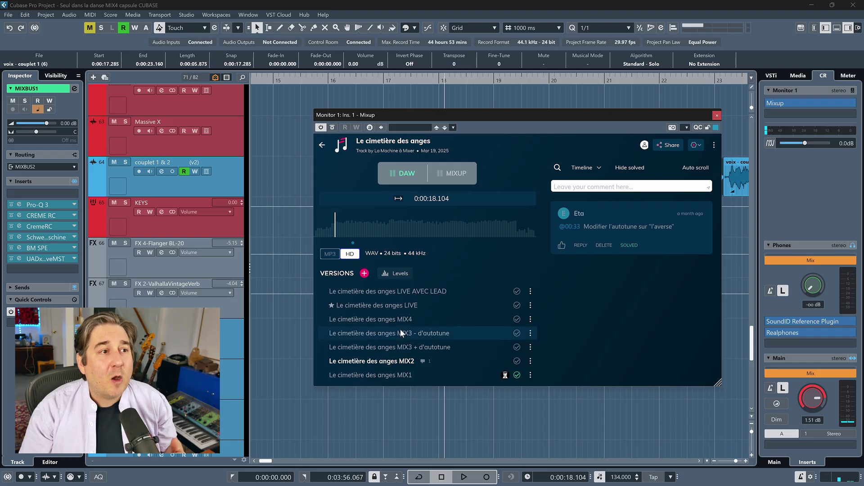
left_click(452, 172)
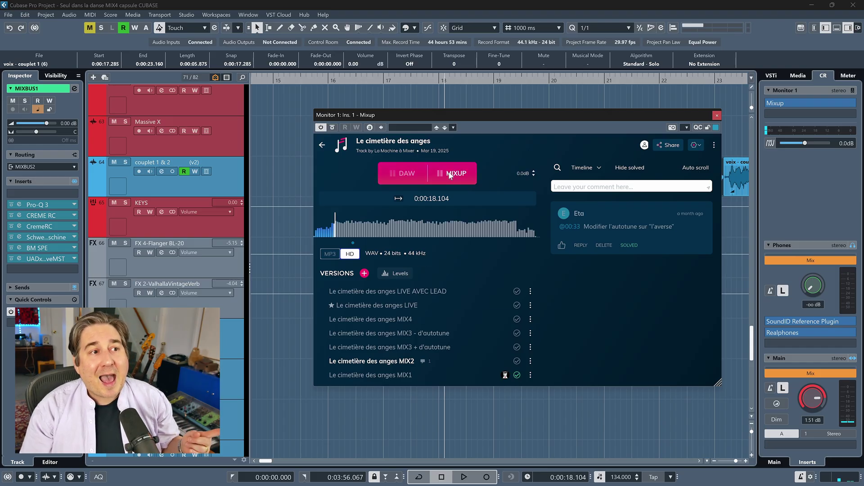
left_click(452, 172)
left_click(452, 172)
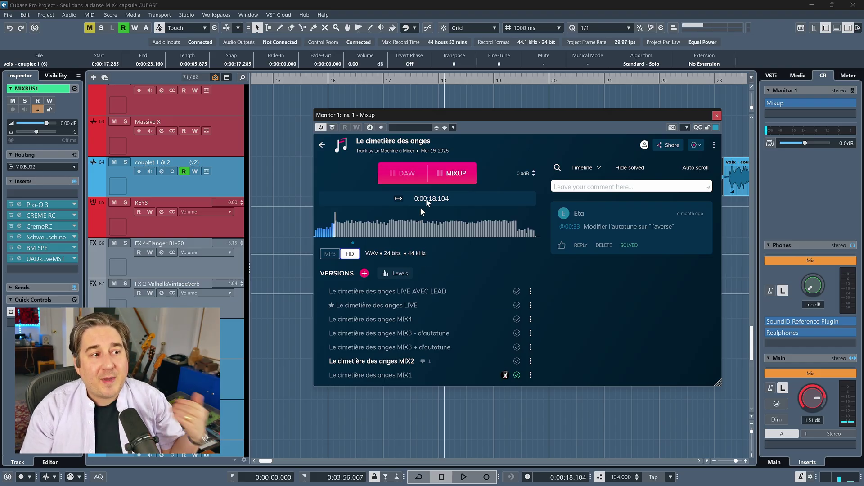
left_click(405, 172)
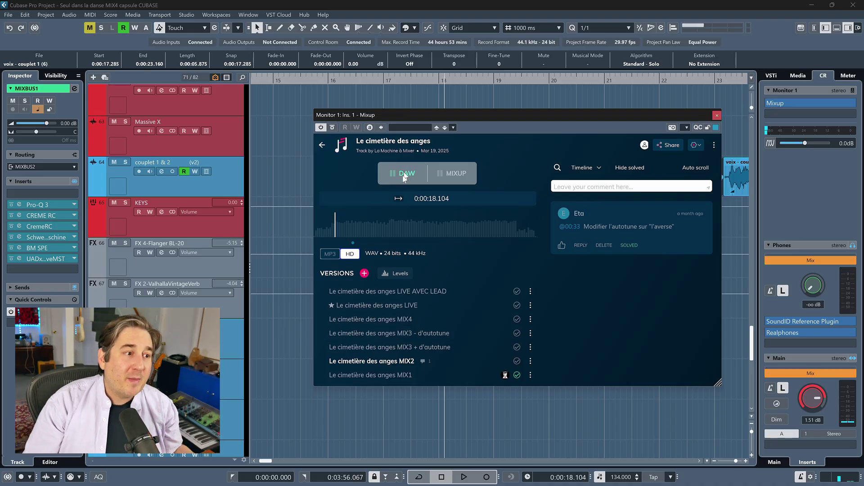
Select the version Le cimetière des anges MIX1, toggle between Mixup and DAW playback, and close the plugin
left_click(399, 374)
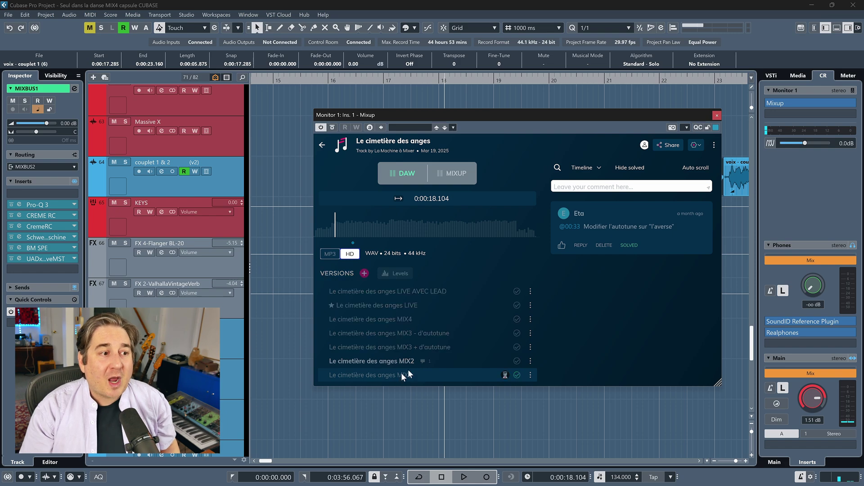
left_click(453, 174)
left_click(405, 170)
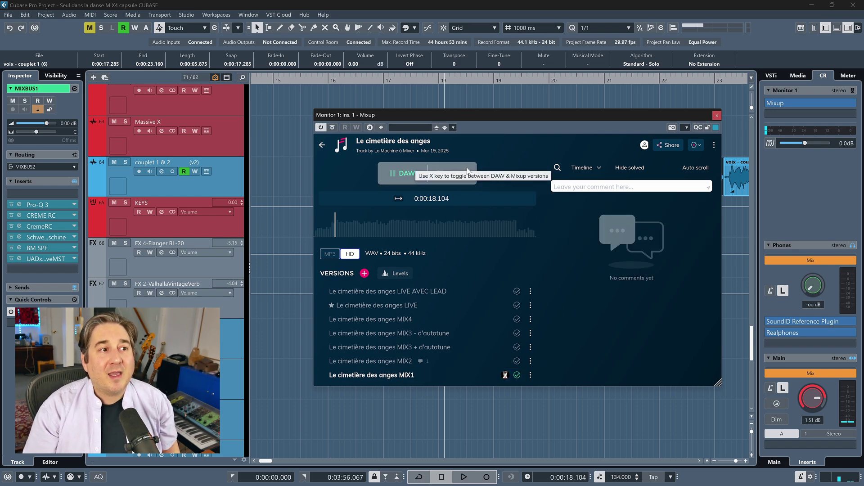
left_click(431, 174)
left_click(416, 170)
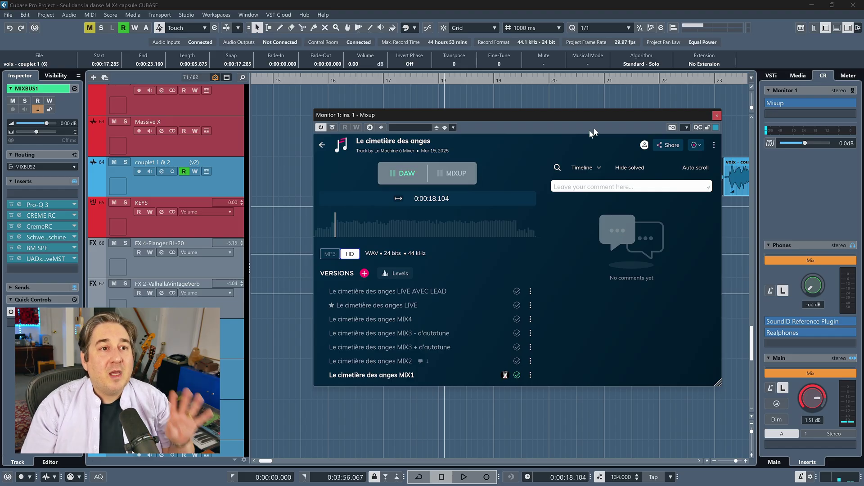
left_click(717, 116)
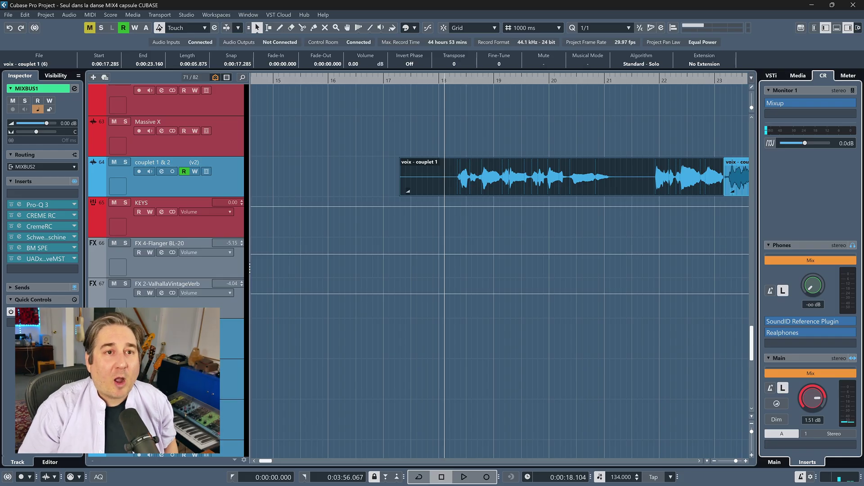
Check the Phones and Monitor 1 device ports in the Control Room audio connections
left_click(185, 15)
left_click(198, 25)
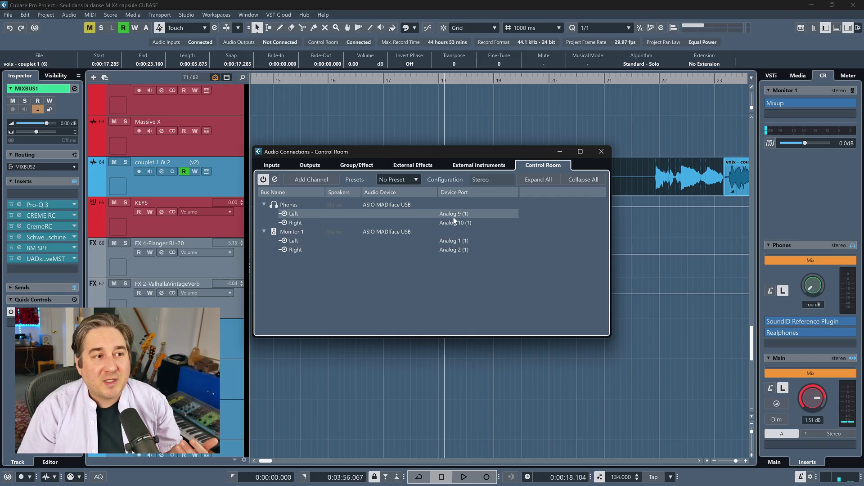
left_click(601, 152)
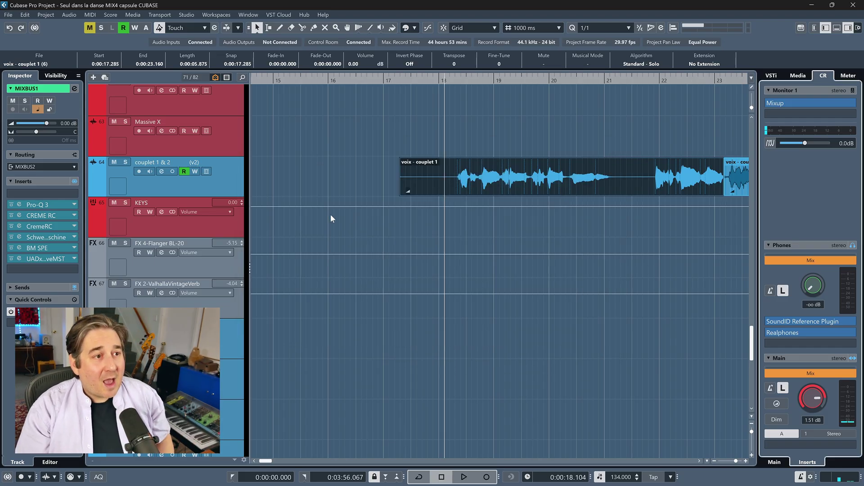
Trim the start of the first voix - couplet 1 event to about 18.256 s
key("h")
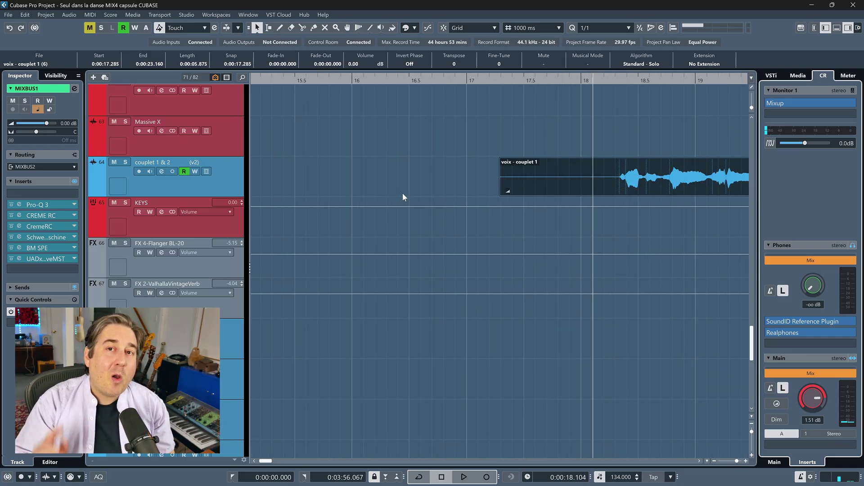
scroll(402, 194, "right", 5)
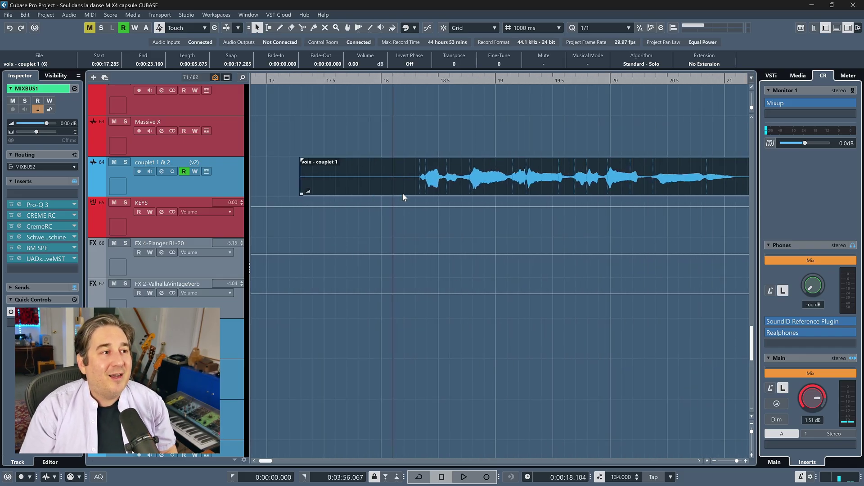
left_click_drag(303, 192, 413, 191)
Split the voix - couplet 1 event at about 21.220 s, in the silence after the first phrase
scroll(413, 191, "right", 3)
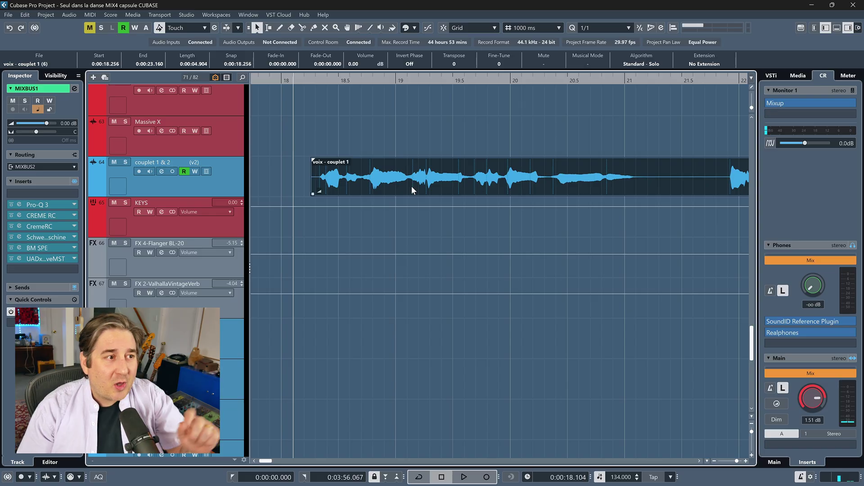
key("3")
left_click(650, 185)
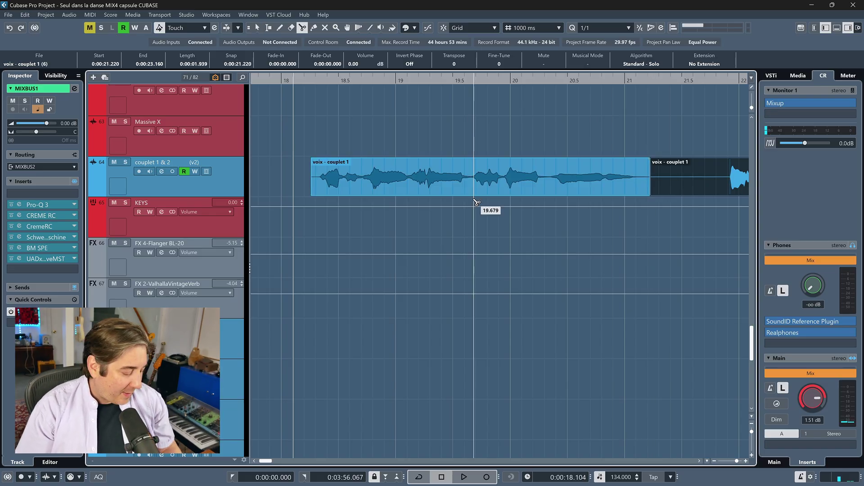
key("1")
mouse_move(318, 197)
left_mouse_down()
mouse_move(316, 178)
mouse_move(317, 191)
left_mouse_up()
mouse_move(517, 182)
left_mouse_down()
mouse_move(520, 151)
mouse_move(521, 181)
mouse_move(521, 168)
mouse_move(515, 172)
left_mouse_up()
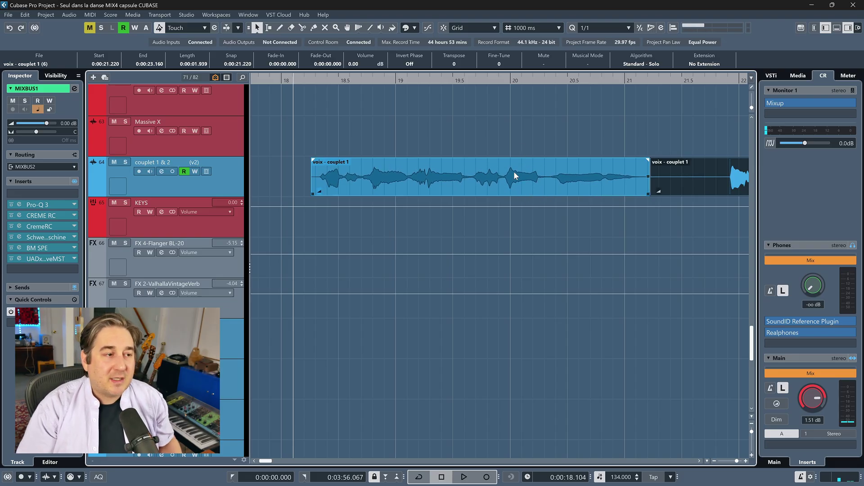
Use range-based volume editing on the vocal event to lower about 19.9–20.4 s and raise about 19.7–19.9 s
key("2")
left_click(513, 171)
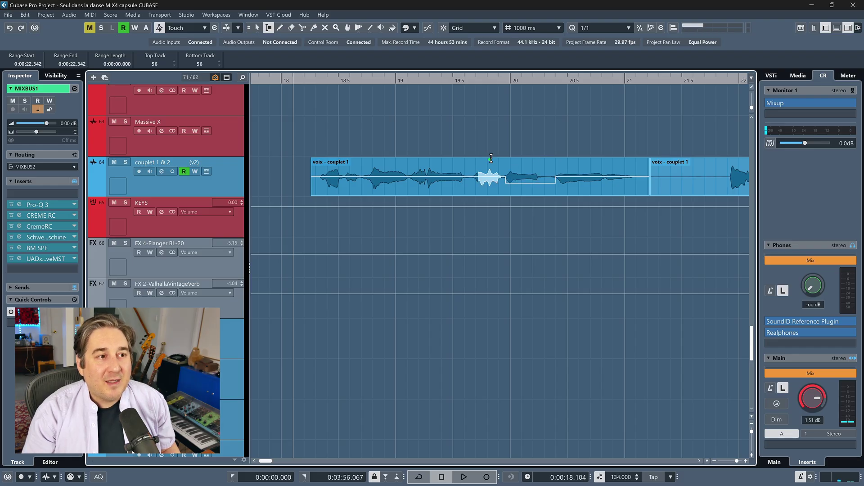
left_click_drag(490, 159, 490, 153)
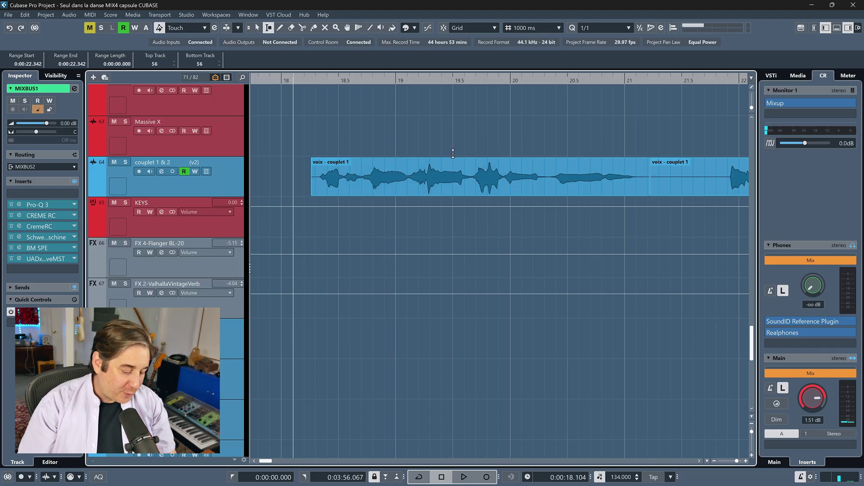
Draw volume curve points on the first voix - couplet 1 event: about 0.85 dB at 19.48 s and about 4.27 dB at 20.34 s
key("8")
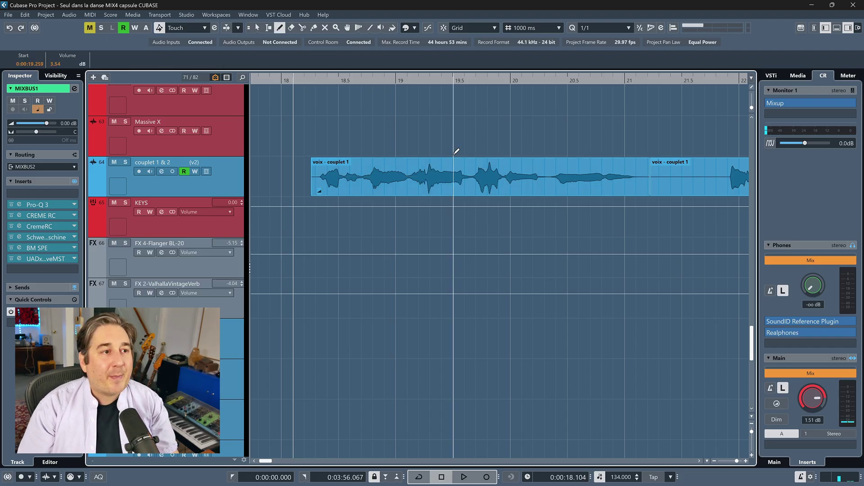
left_click(432, 171)
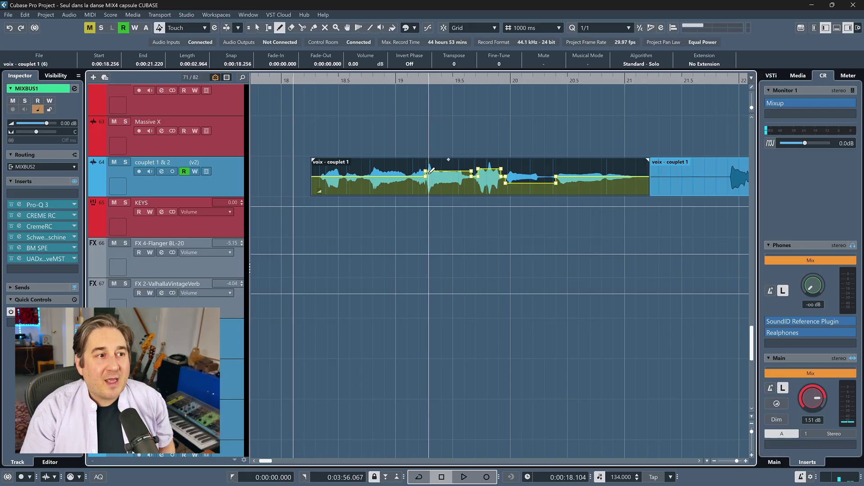
mouse_move(444, 165)
left_mouse_down()
mouse_move(463, 173)
mouse_move(512, 145)
left_mouse_up()
scroll(463, 173, "down", 2)
scroll(512, 146, "up", 4)
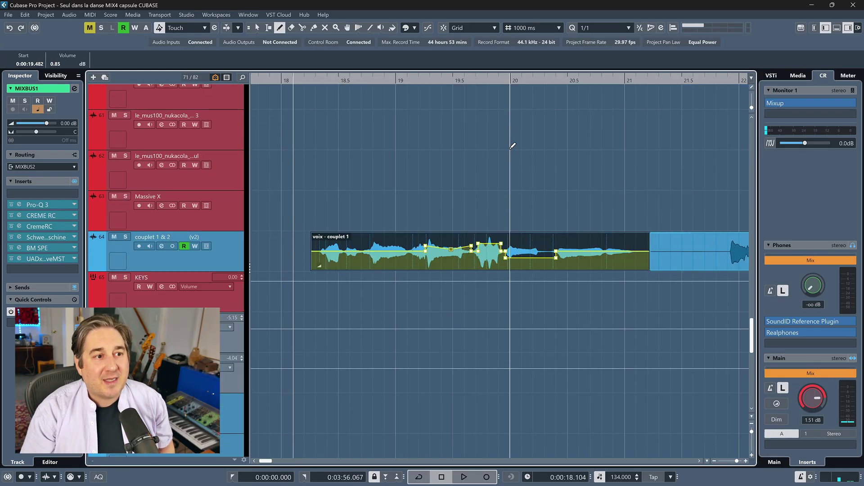
left_click_drag(530, 257, 550, 250)
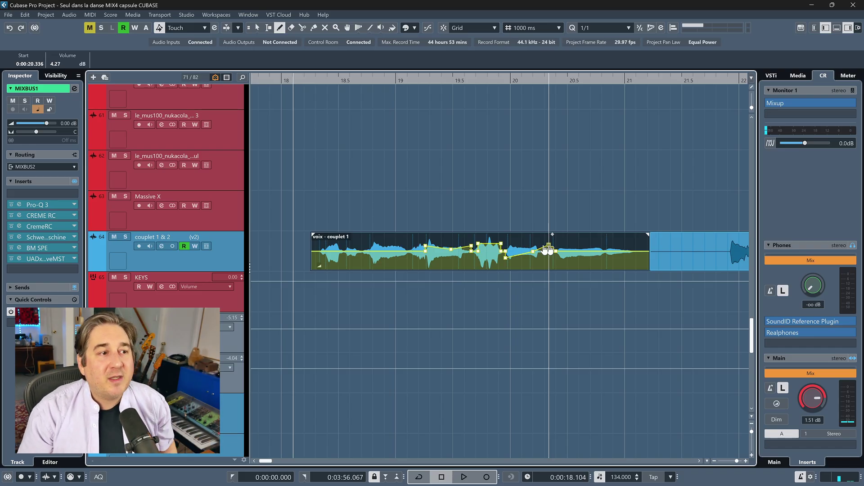
Raise the volume of the vocal event's range at about 18.78–19.26 s to about 6.9 dB with range-based volume editing
key("2")
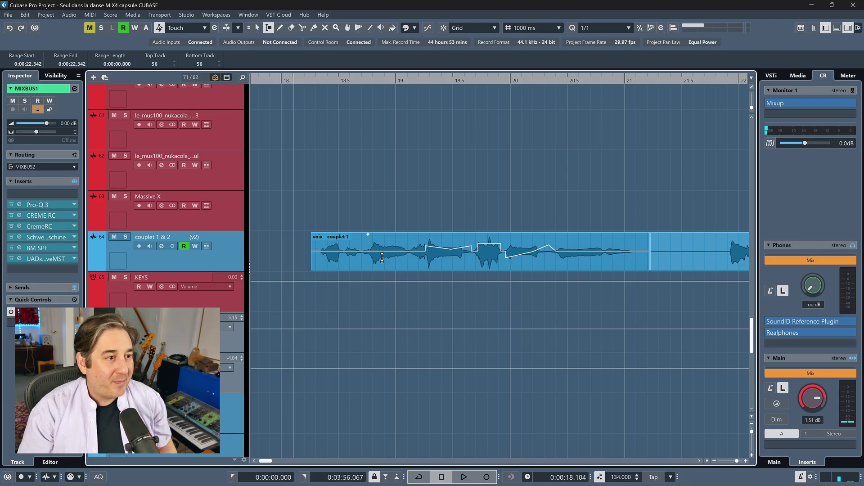
left_click(378, 253)
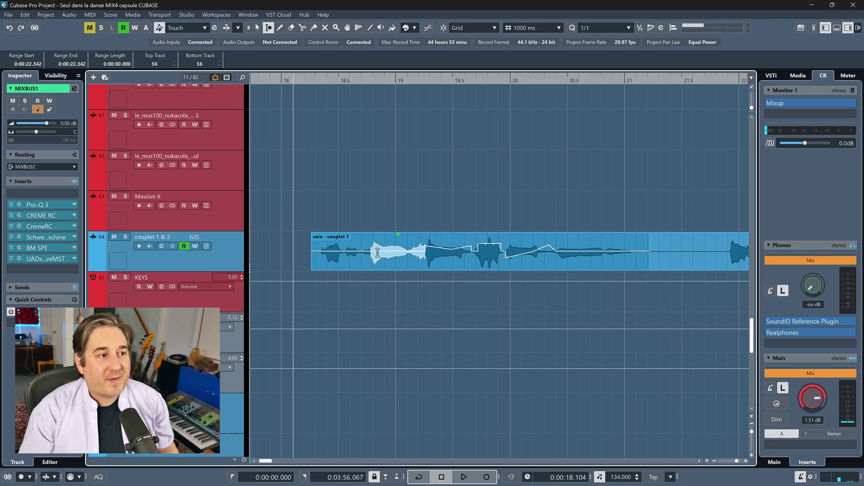
left_click(401, 230)
left_click(402, 226)
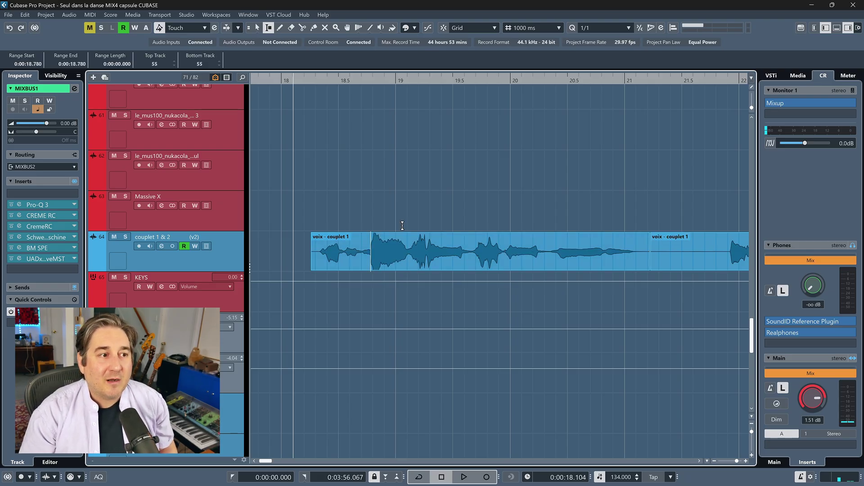
Try adjusting the vocal event's volume curve with the Object Selection tool, and undo the recent volume curve edits
key("ctrl+z")
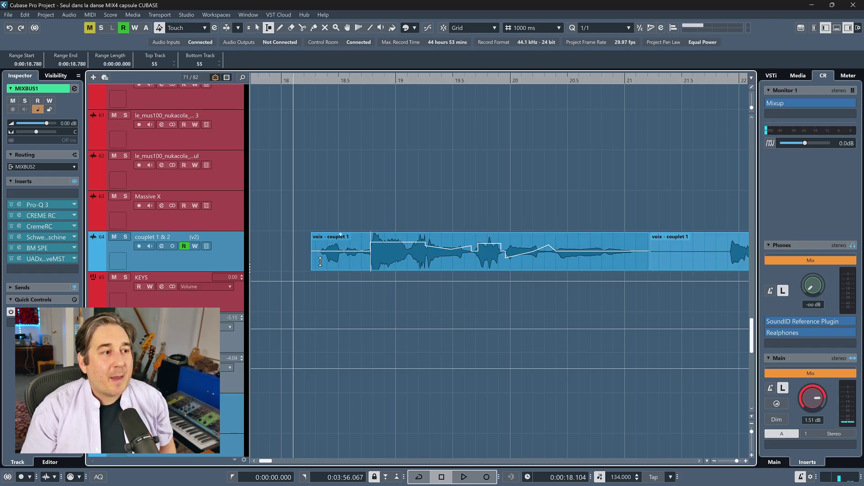
key("1")
mouse_move(363, 261)
left_mouse_down()
mouse_move(363, 277)
mouse_move(365, 239)
mouse_move(362, 276)
left_mouse_up()
key("ctrl+z")
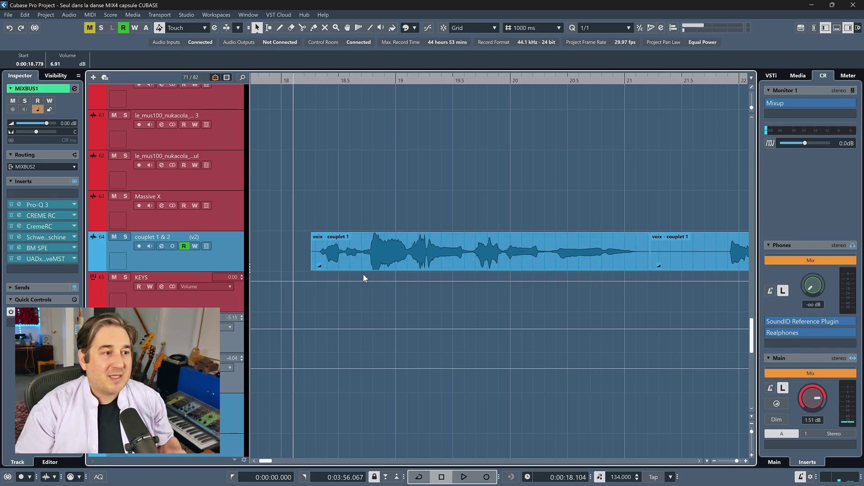
key("ctrl+z")
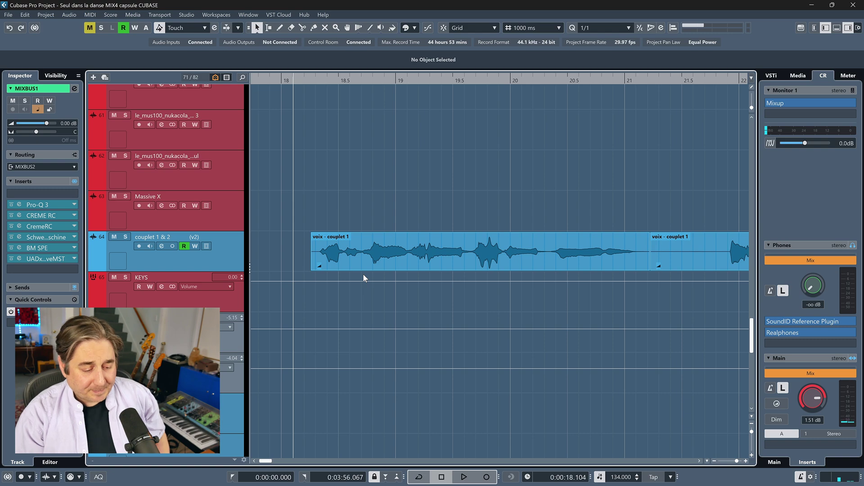
Open the Key Commands, search for "mixco" and look up the shortcut assigned to the MixConsole command
left_click(24, 14)
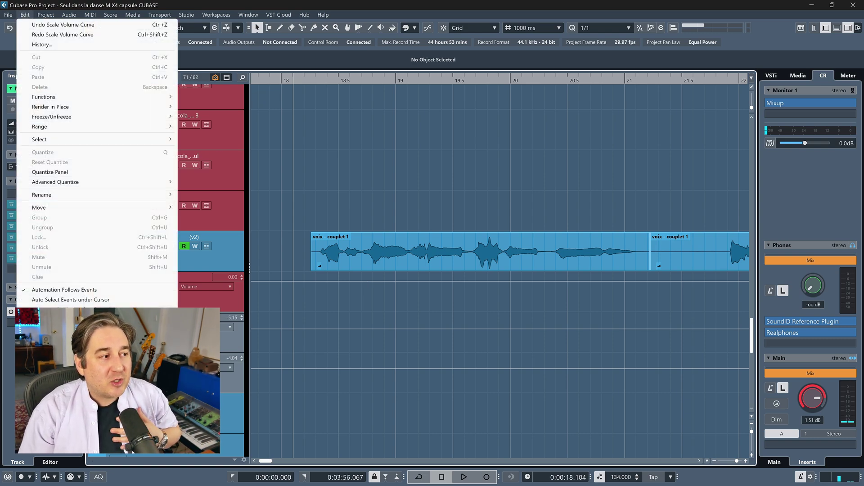
left_click(54, 348)
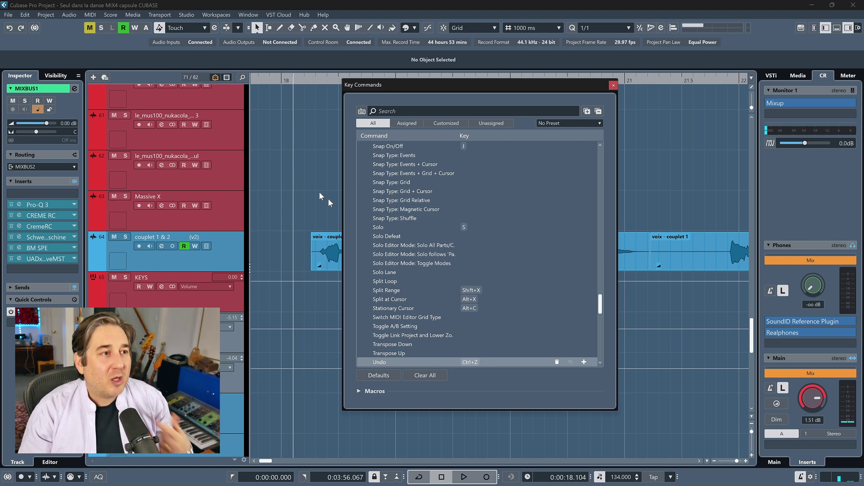
left_click(395, 108)
type("m")
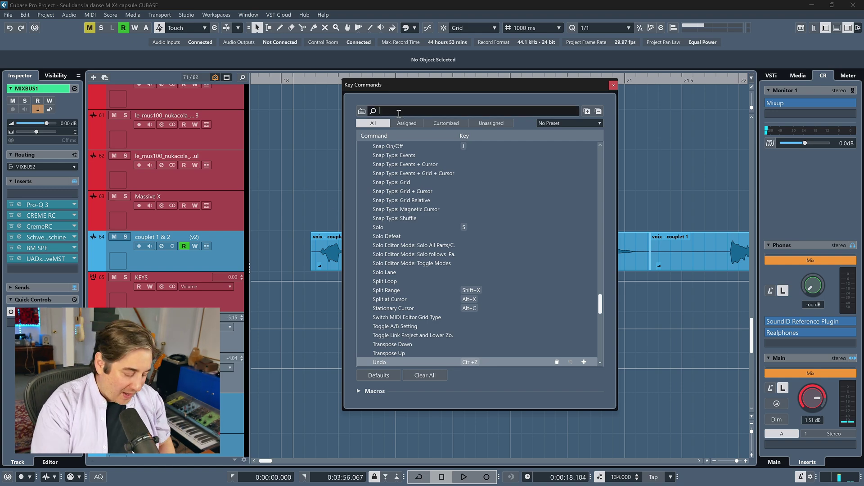
type("ixco")
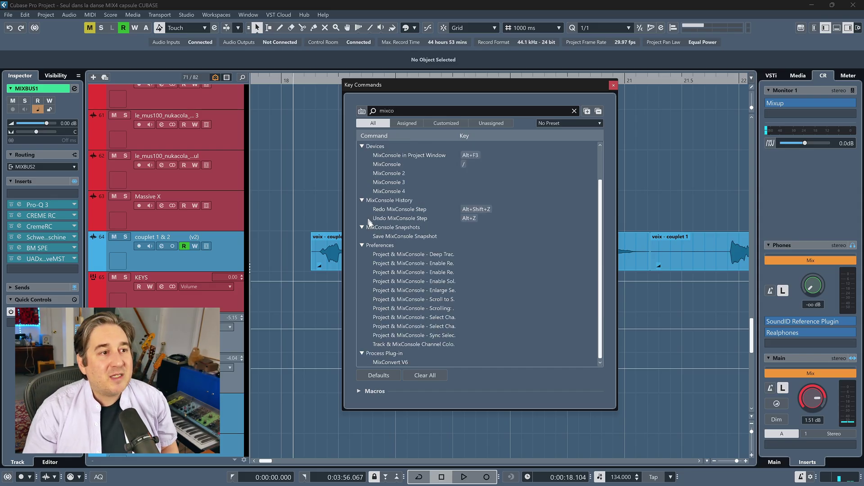
left_click(398, 166)
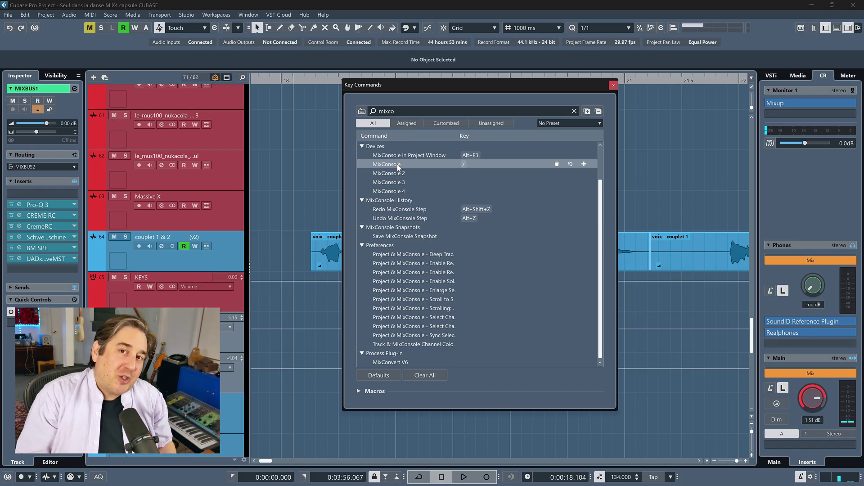
Toggle the MixConsole window on and off several times, ending with it hidden, and close the Key Commands
key("slash")
key("slash")
key("slash")
key("slash")
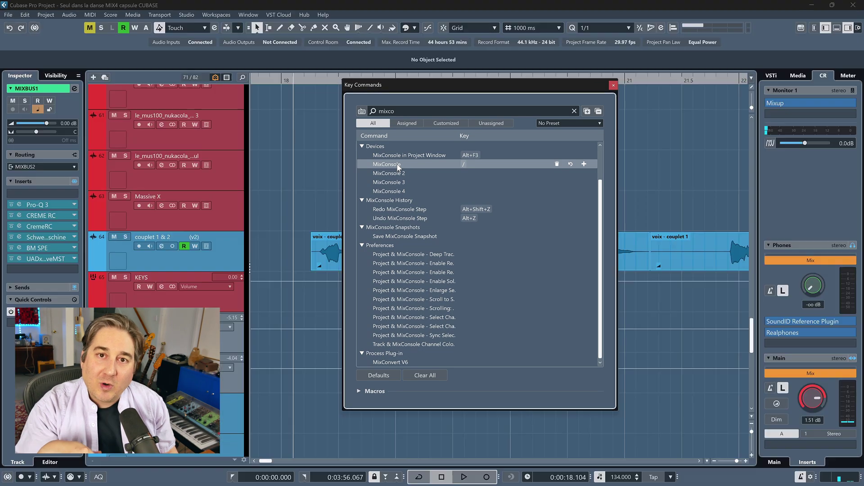
key("slash")
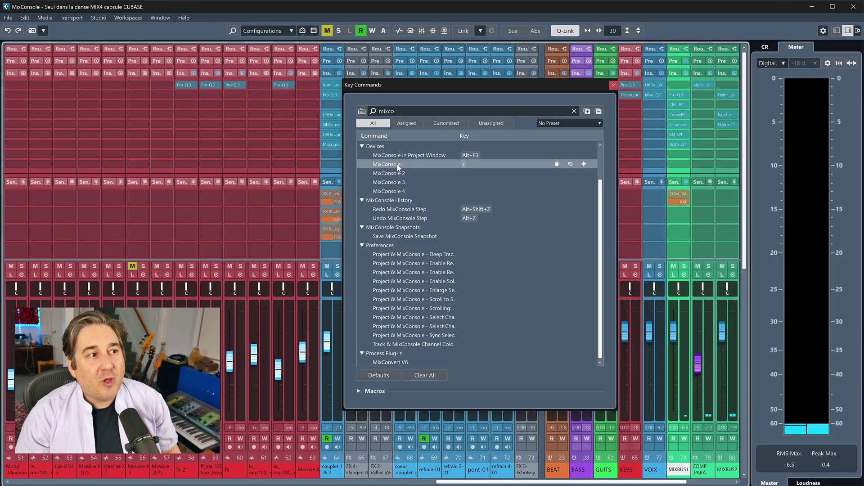
key("slash")
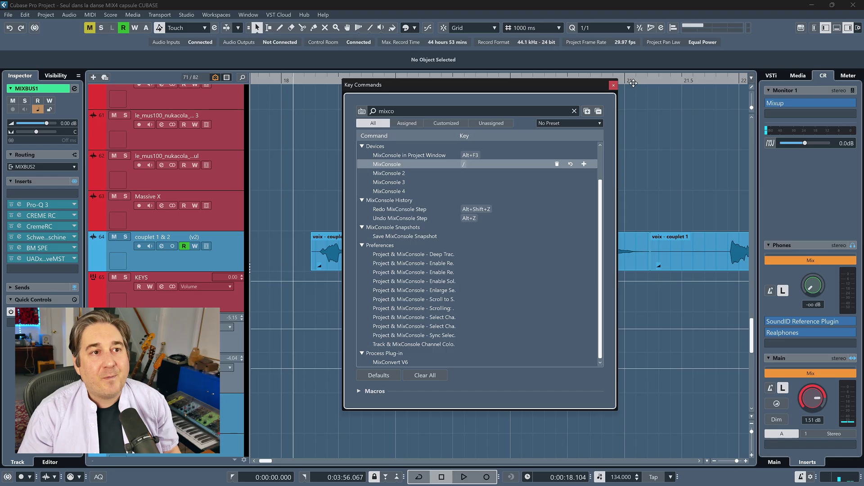
left_click(613, 85)
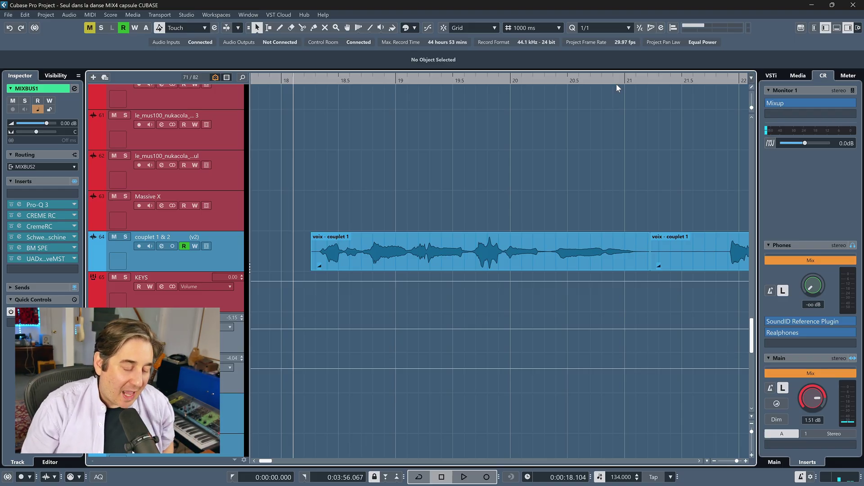
Select the first voix - couplet 1 event and open Direct Offline Processing for it
left_click(427, 245)
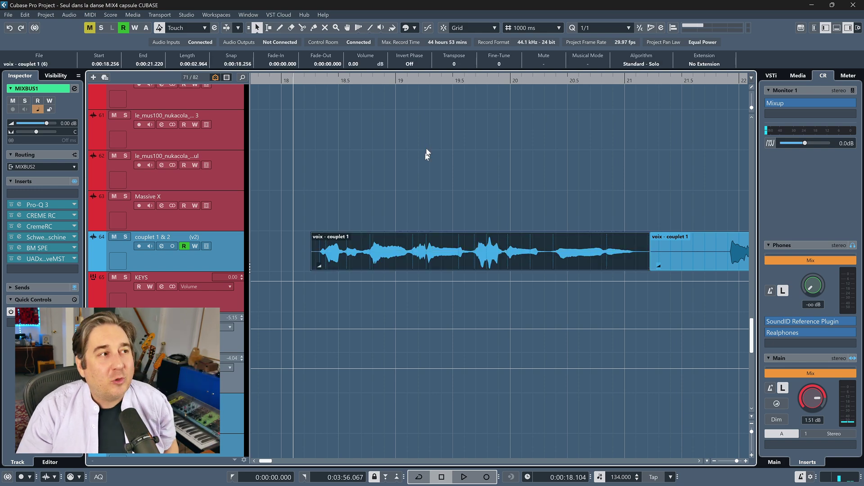
left_click(68, 14)
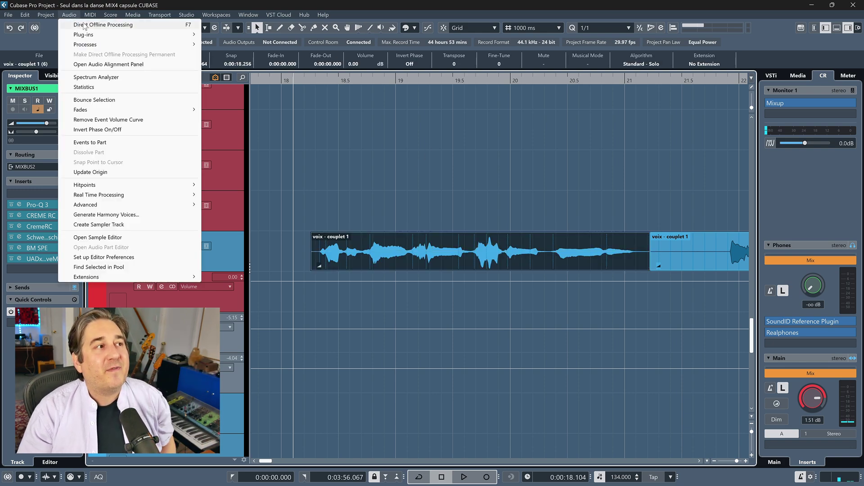
left_click(83, 26)
left_click_drag(404, 205, 467, 7)
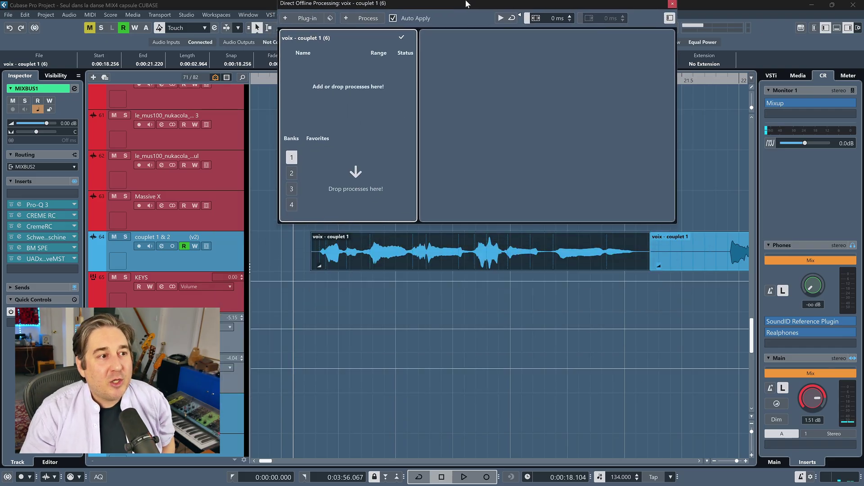
Add the Pro-Q 3 plug-in as an offline process on the vocal event and place the processing window below the waveform
left_click(300, 23)
type("pro")
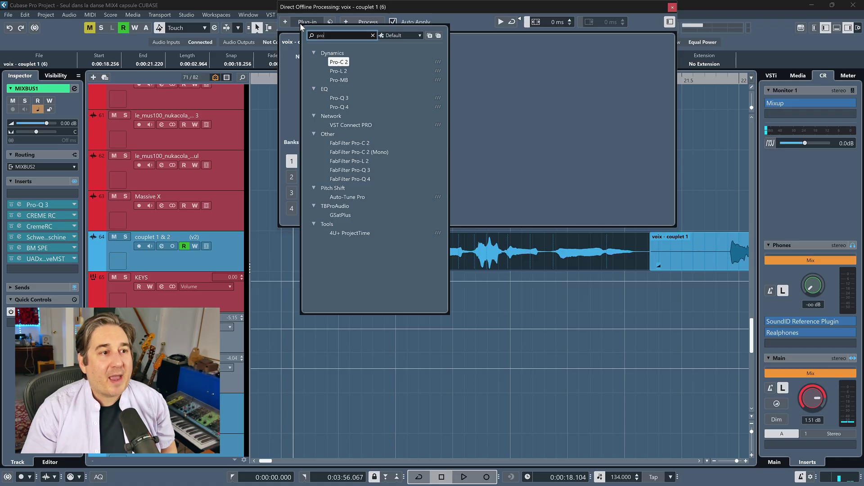
left_click(347, 97)
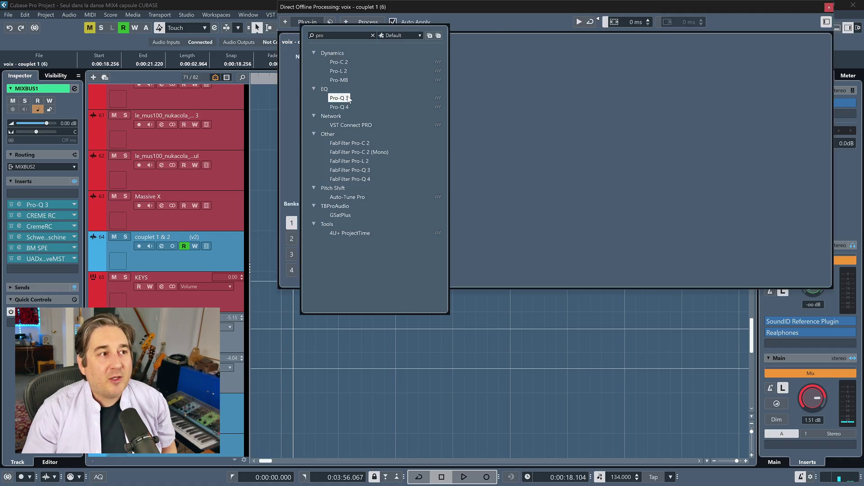
left_click_drag(490, 9, 471, 313)
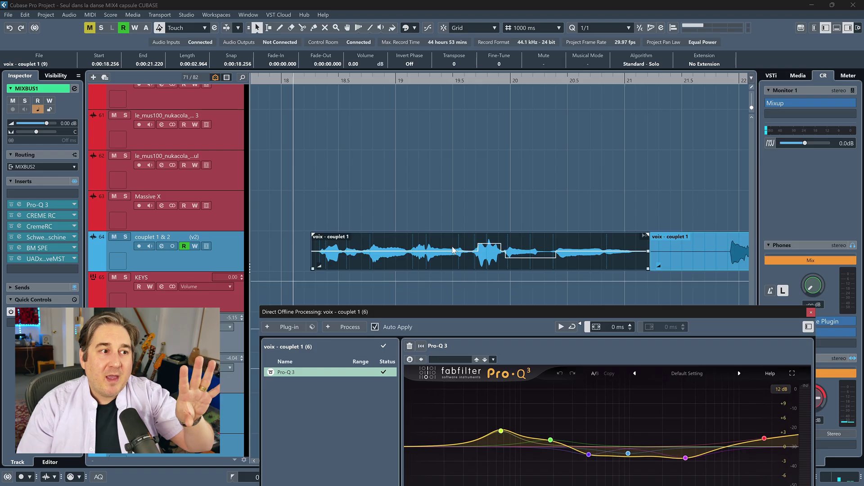
left_click_drag(460, 312, 390, 189)
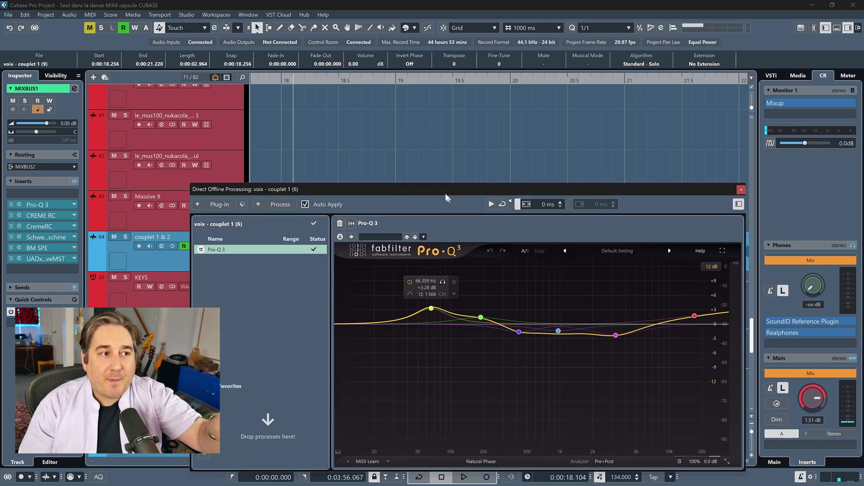
left_click_drag(446, 189, 447, 288)
In Pro-Q 3, set the lowest band to -3.52 dB at 61.8 Hz and its neighbour to about -9 dB, and add a low cut at 6391 Hz
mouse_move(446, 414)
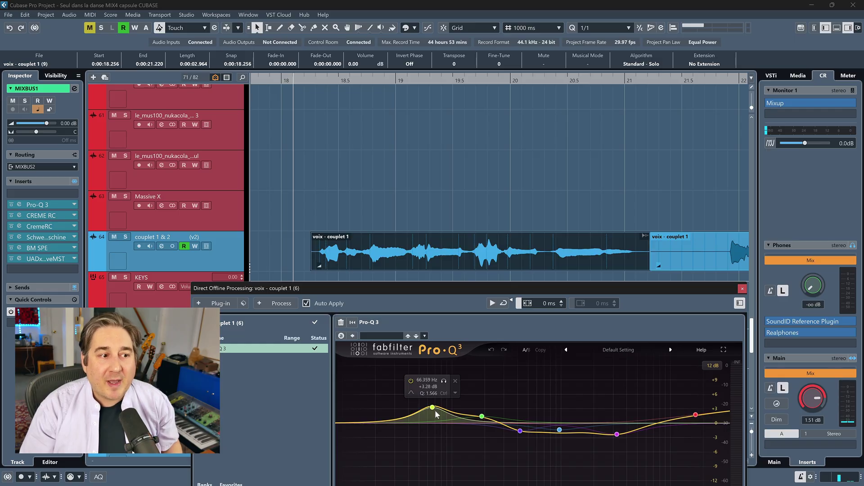
left_click_drag(434, 410, 428, 440)
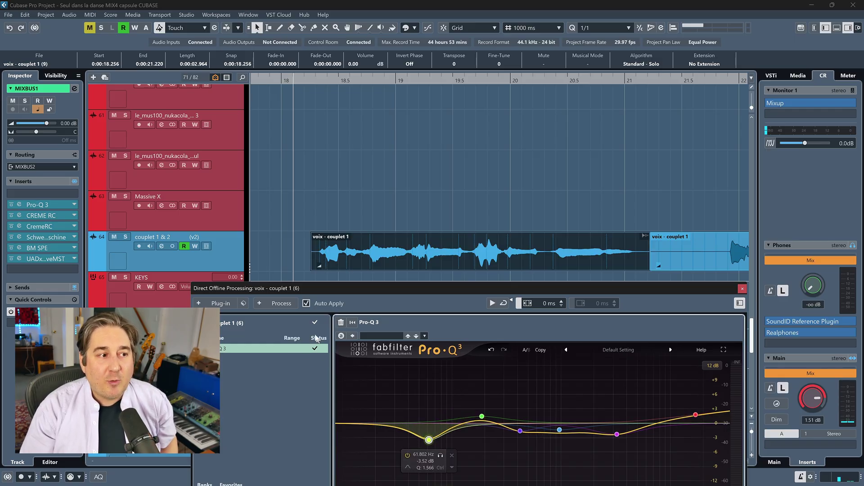
left_click_drag(481, 416, 481, 467)
left_click(347, 423)
left_click_drag(346, 423, 649, 423)
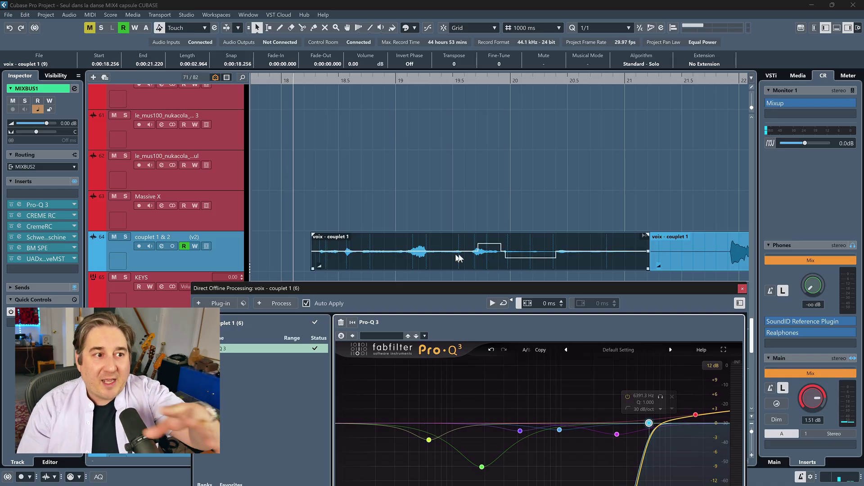
Add the Pre TridA plug-in to the vocal event's offline processing chain, placing it above Pro-Q 3
left_click(220, 303)
left_click(263, 384)
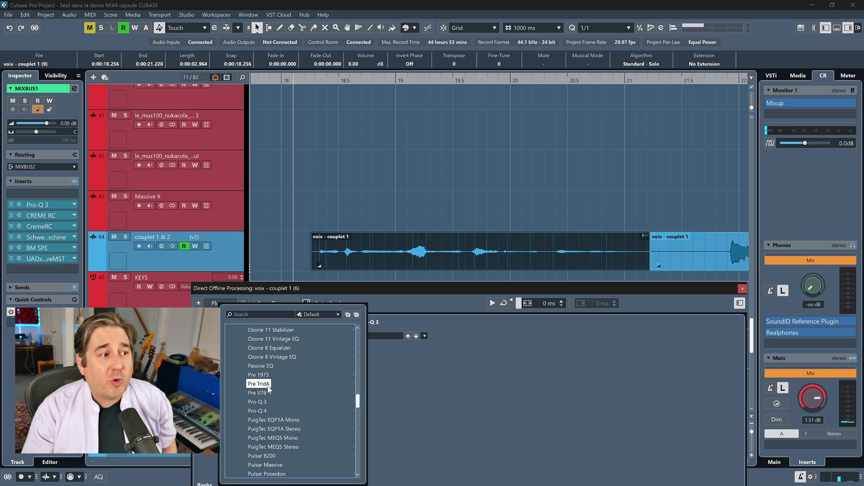
left_click_drag(251, 357, 236, 345)
Clear Pre TridA and Pro-Q 3 from the event's offline processing list, and move the window below the waveform
left_click_drag(285, 288, 297, 195)
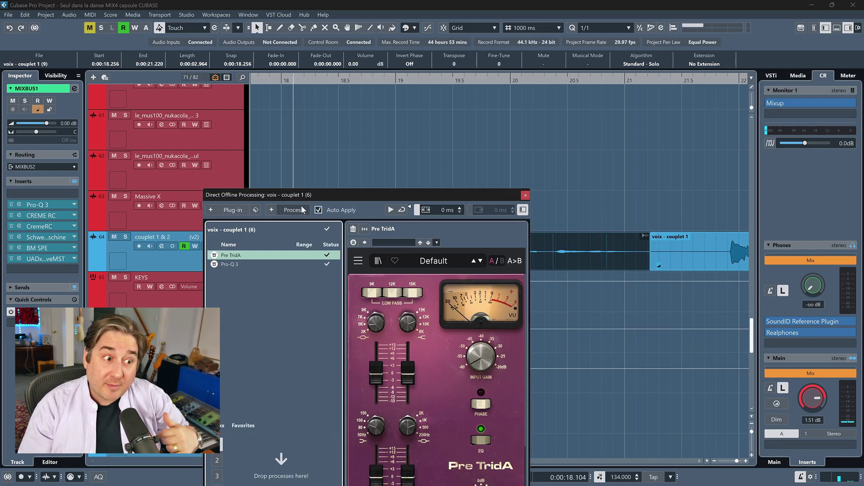
left_click_drag(383, 197, 536, 187)
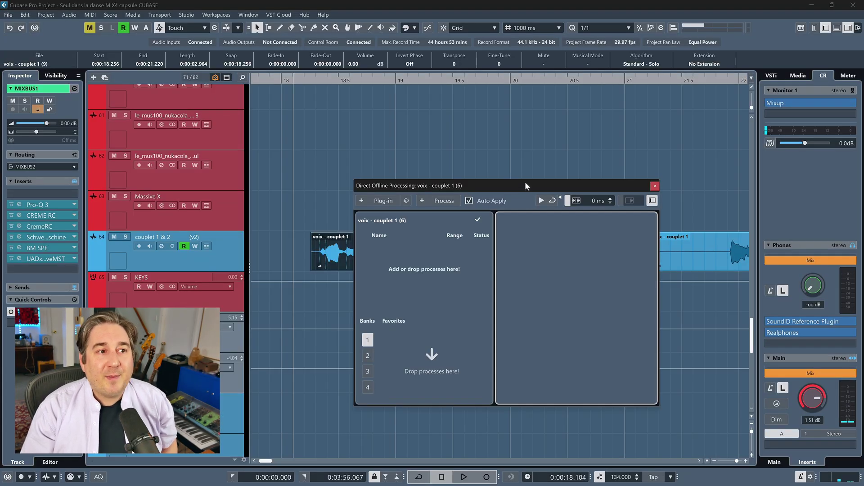
left_click_drag(525, 182, 503, 304)
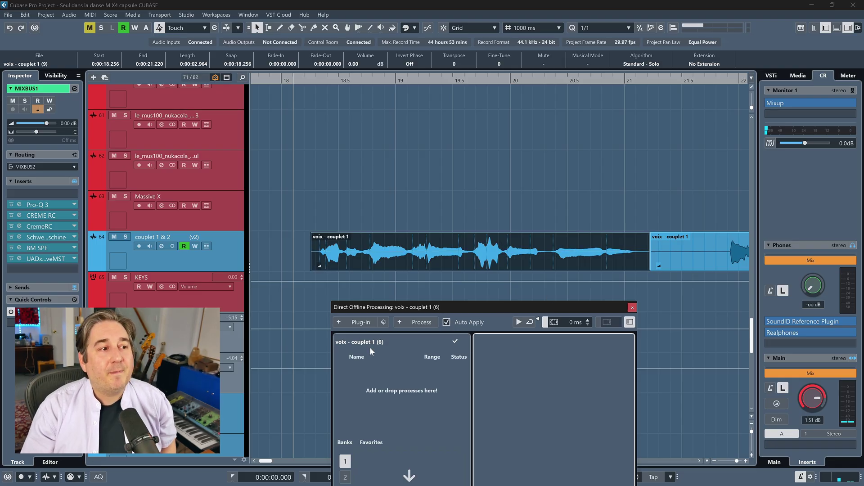
Split the first voix - couplet 1 event at about 19.935 s and 20.296 s to isolate a short vocal section
key("3")
left_click(502, 254)
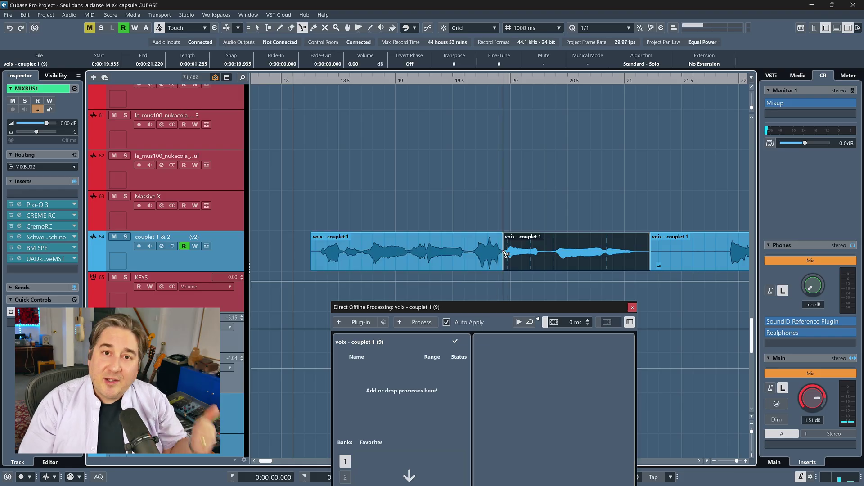
left_click(544, 255)
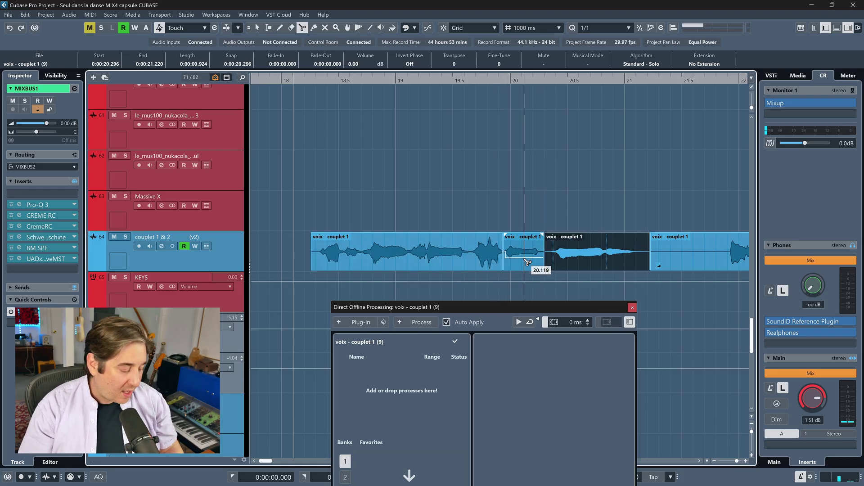
Add iZotope RX 4 Declicker to the short isolated vocal event's offline processing, and move the processing window higher over the project
key("1")
left_click(526, 263)
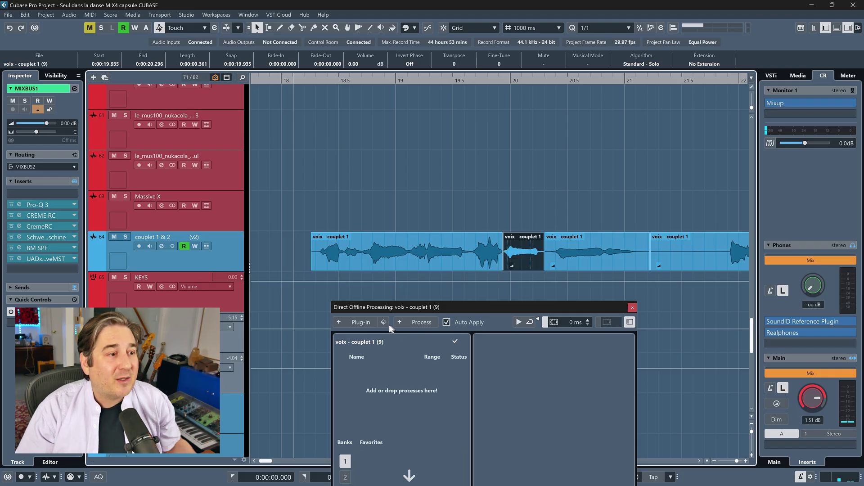
left_click(357, 321)
type("c")
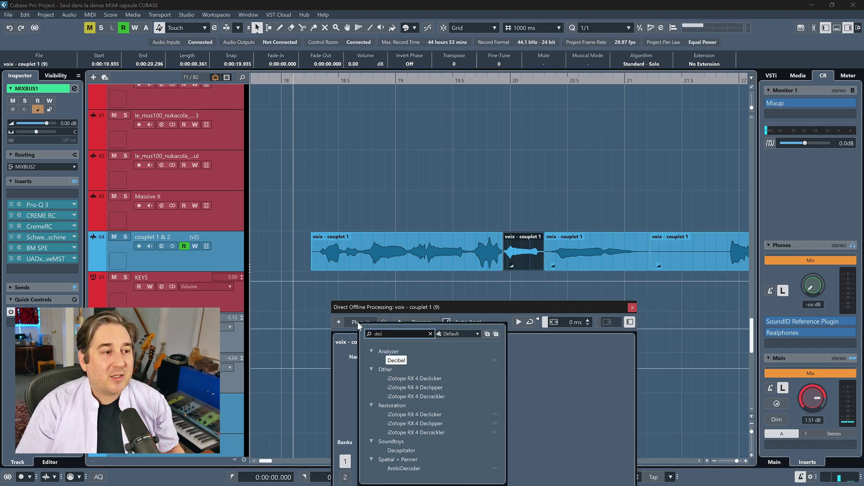
left_click(427, 414)
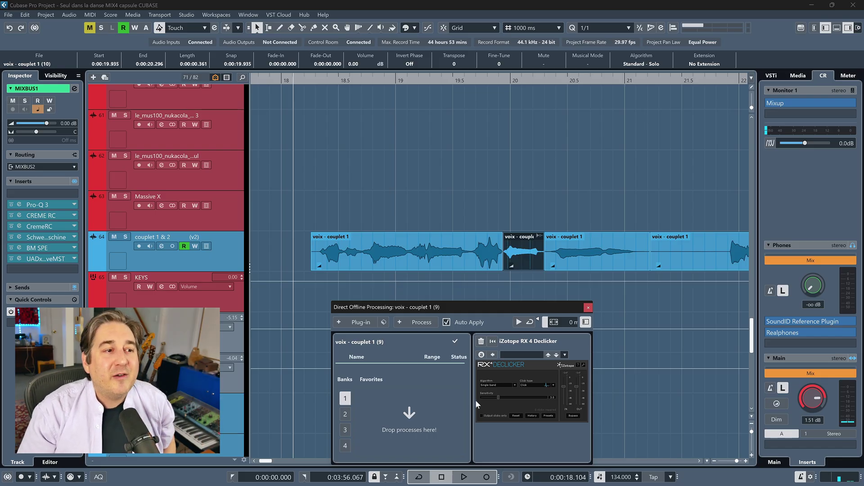
left_click_drag(476, 400, 372, 204)
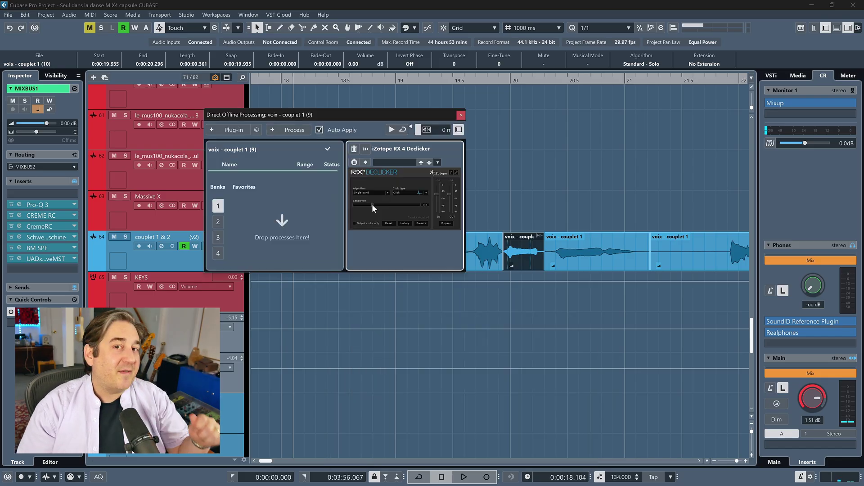
Remove the Declicker from the short vocal event's offline processing, and close the Direct Offline Processing window
left_click(355, 150)
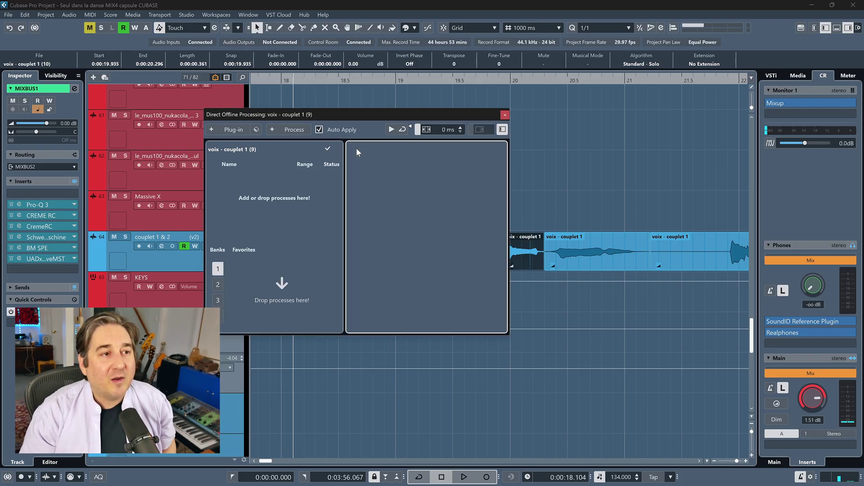
left_click(504, 115)
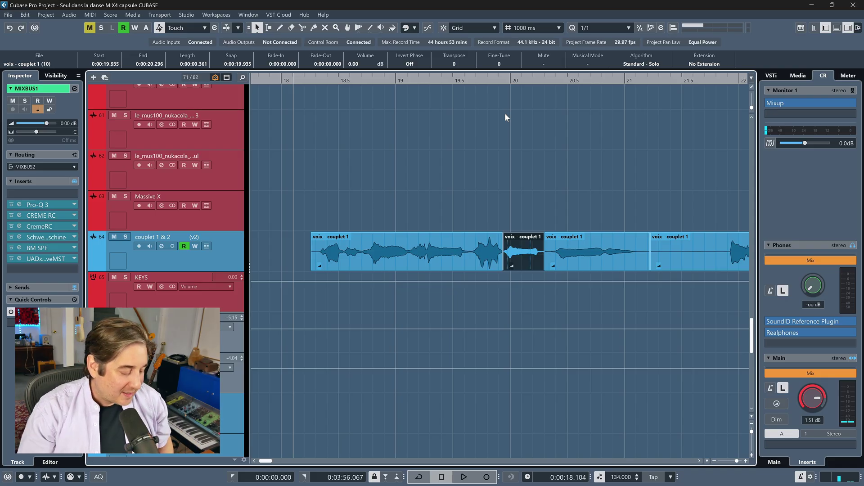
In the MixConsole's window layout setup, show and hide the Meter Bridge
key("F3")
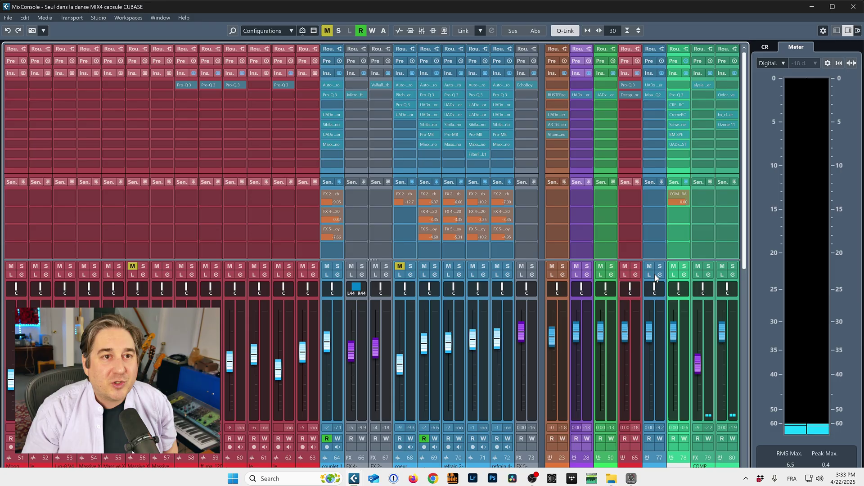
left_click(847, 31)
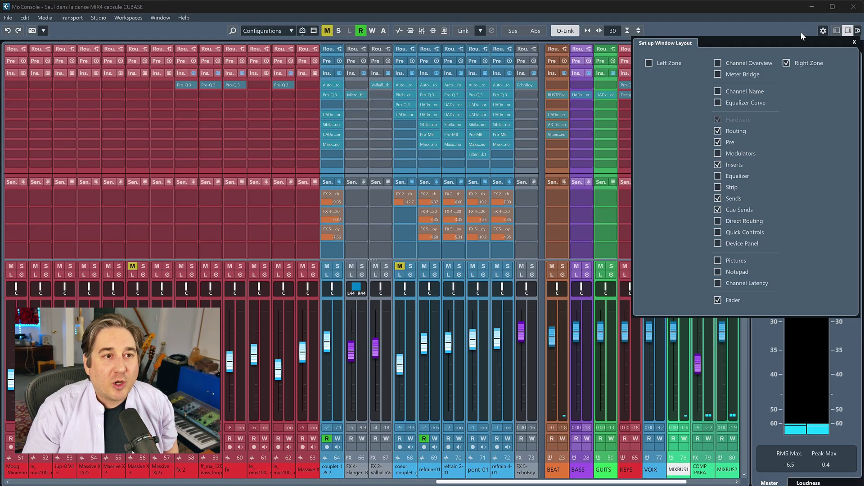
left_click(719, 74)
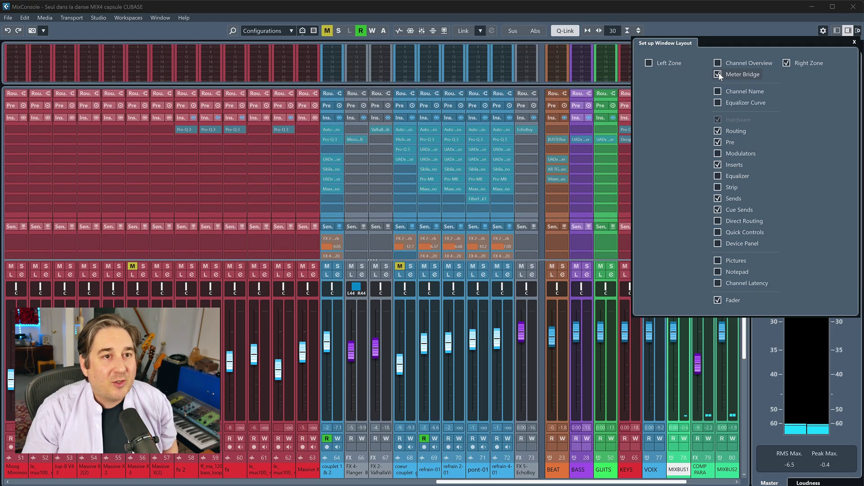
left_click(718, 74)
left_click(718, 74)
left_click(718, 73)
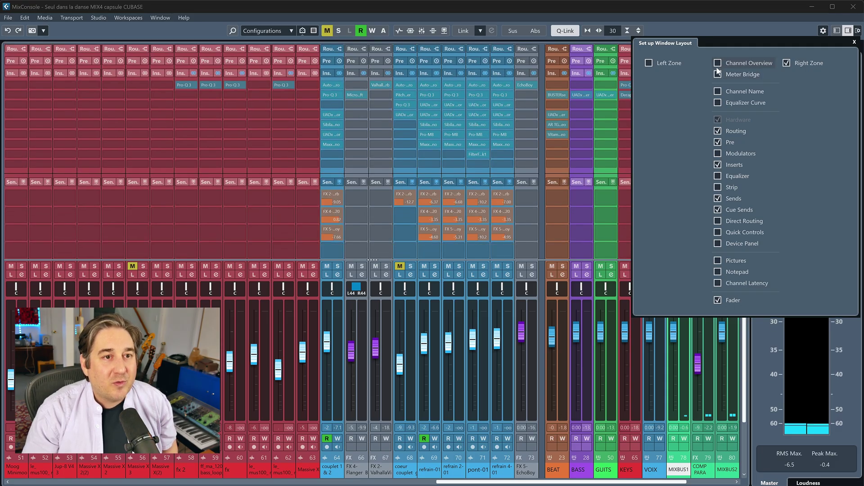
Show and hide the MixConsole's Equalizer Curve and Modulators sections, and close the window layout setup
left_click(718, 102)
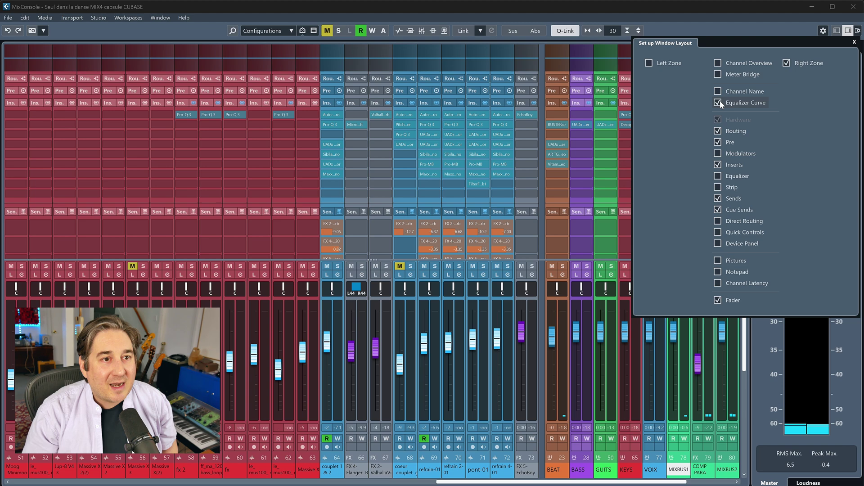
left_click(718, 102)
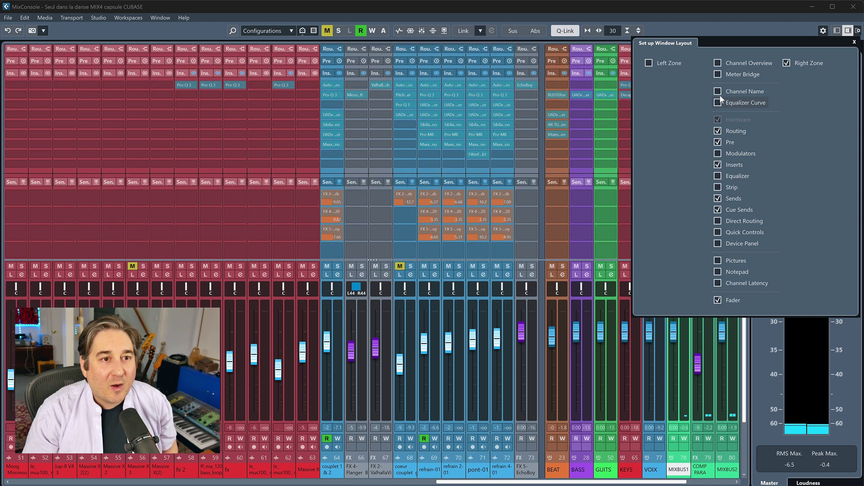
left_click(718, 154)
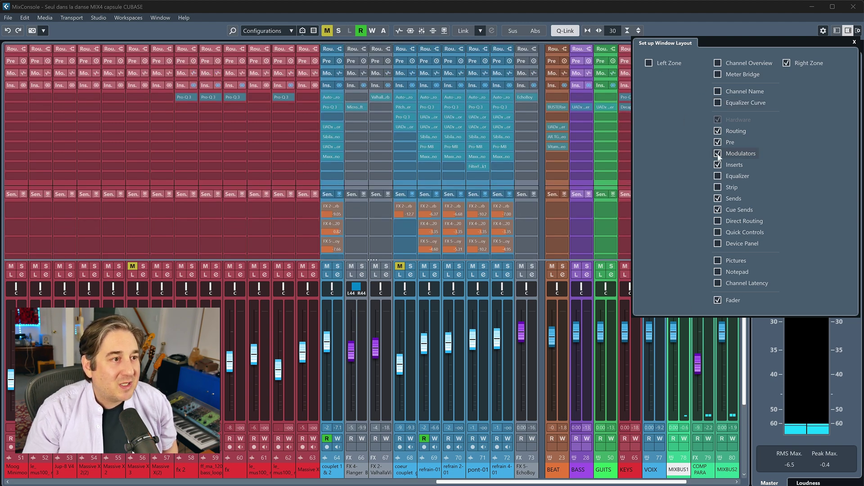
left_click(718, 153)
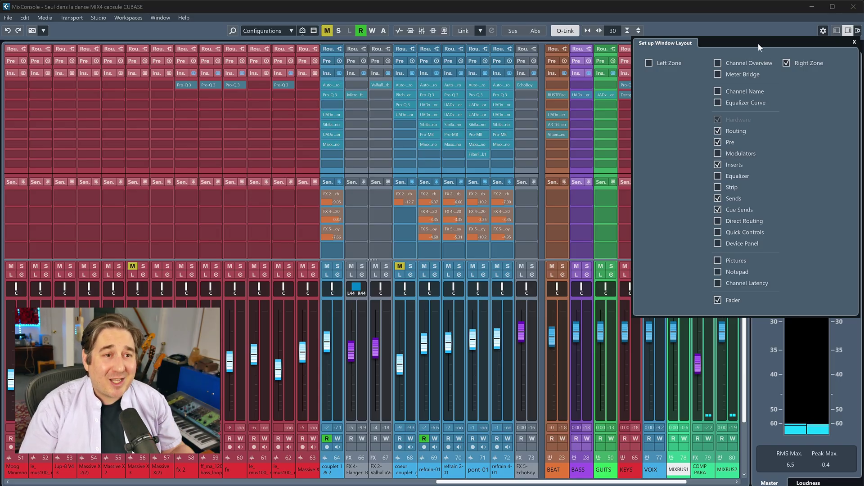
left_click(718, 187)
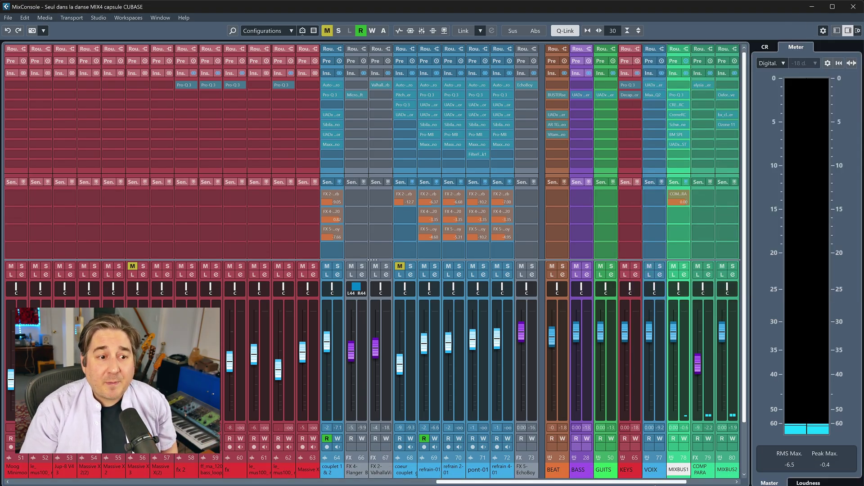
Look through the MixConsole's track channels, and display the master meter in the project window
left_click_drag(655, 481, 386, 482)
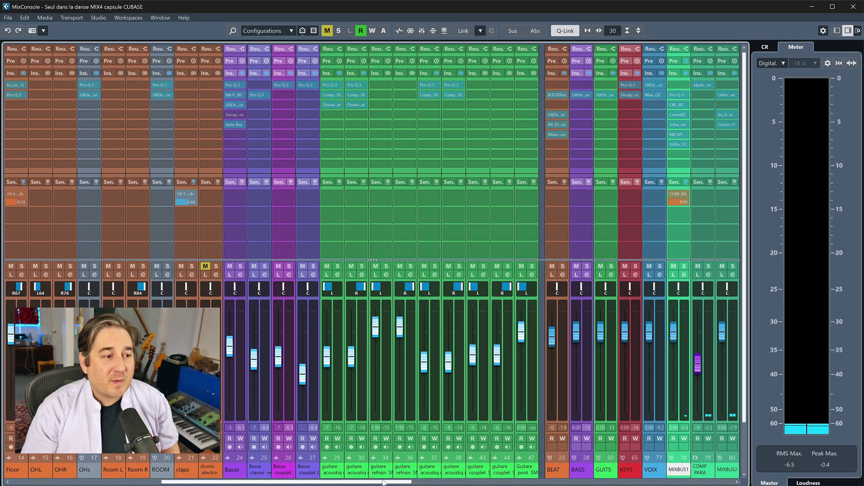
left_click_drag(383, 483, 657, 482)
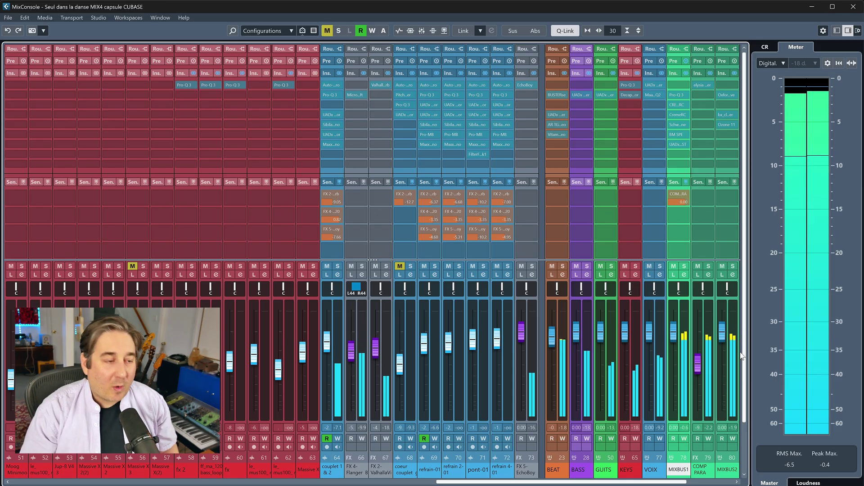
key("F3")
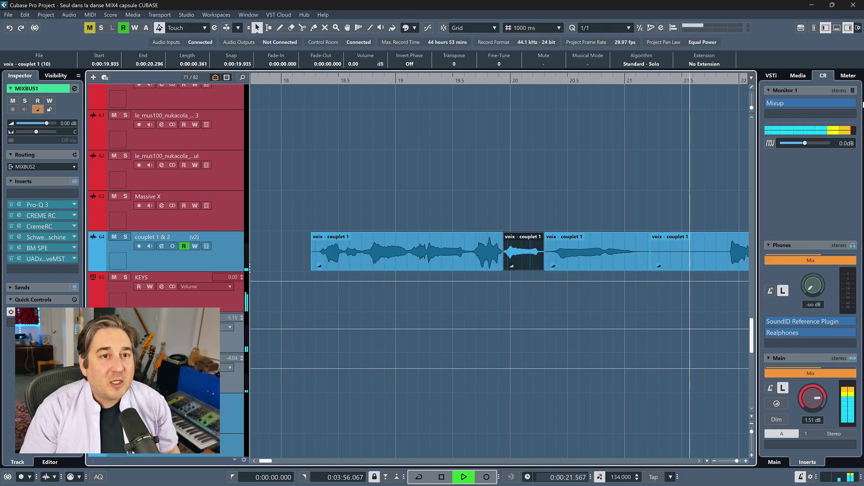
left_click(848, 75)
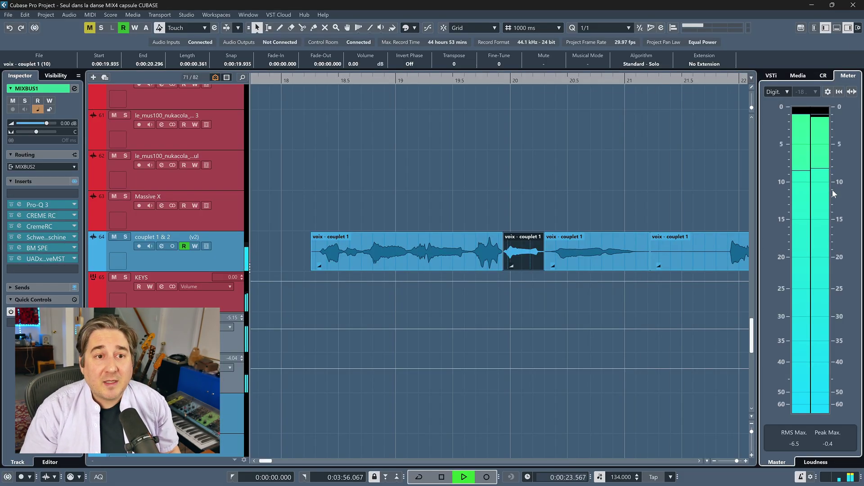
In the MixConsole, inspect the CREME RC insert settings on MIXBUS1, and return to the project window
key("F3")
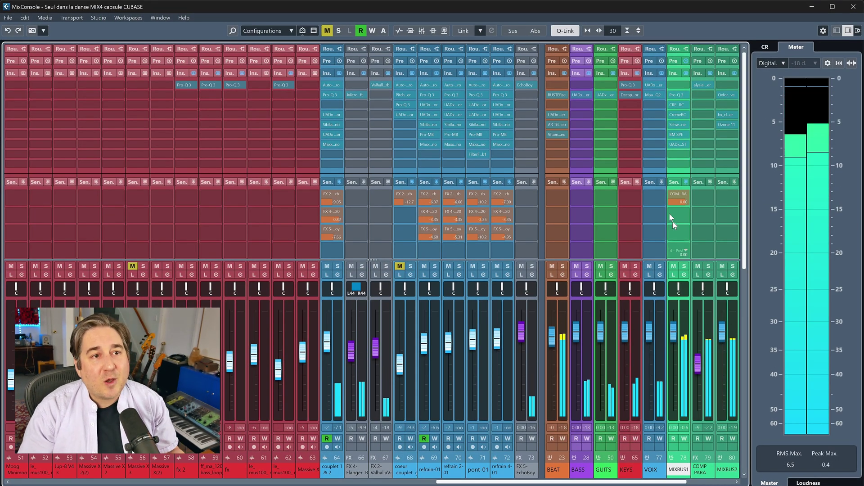
left_click(679, 103)
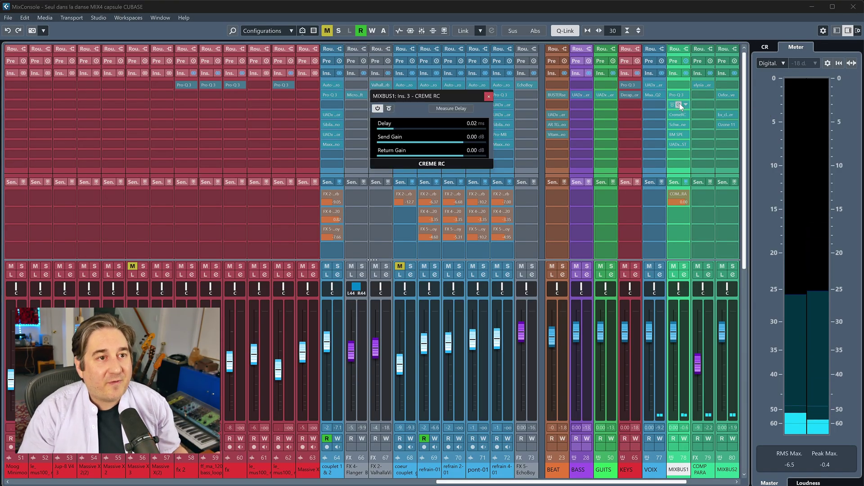
left_click(488, 97)
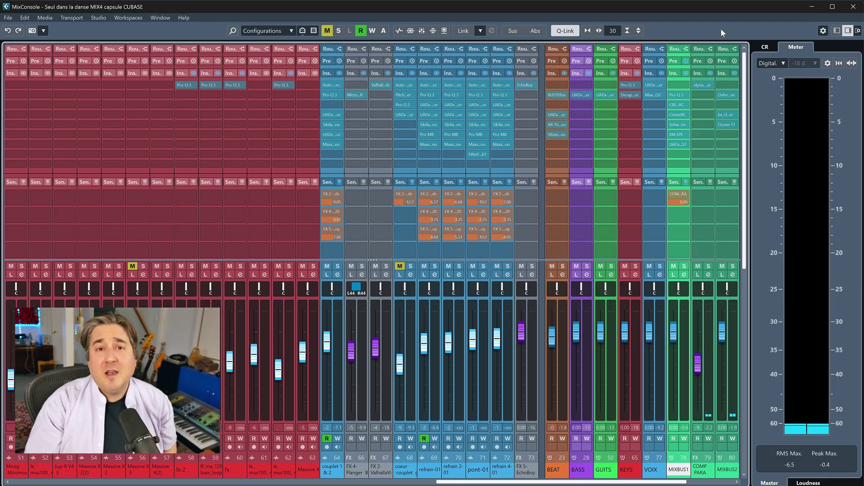
key("F3")
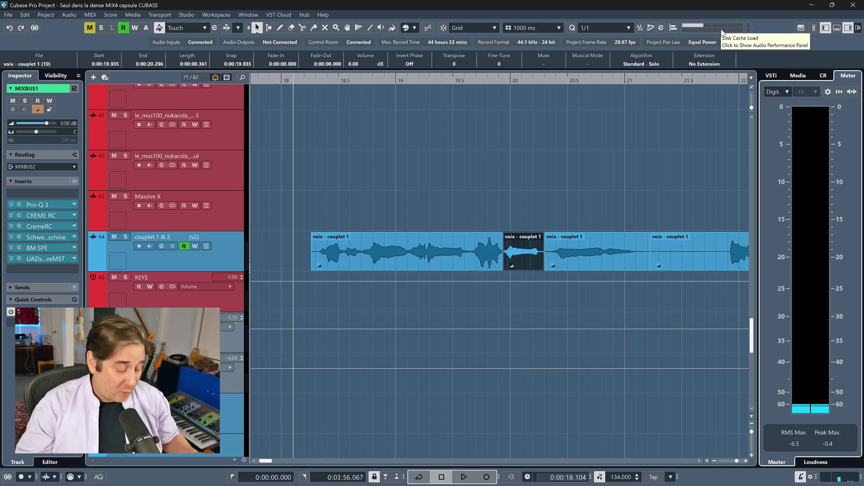
Zoom the project timeline out until about three minutes of the song are in view
key("g")
key("g")
key("g")
key("g")
key("g")
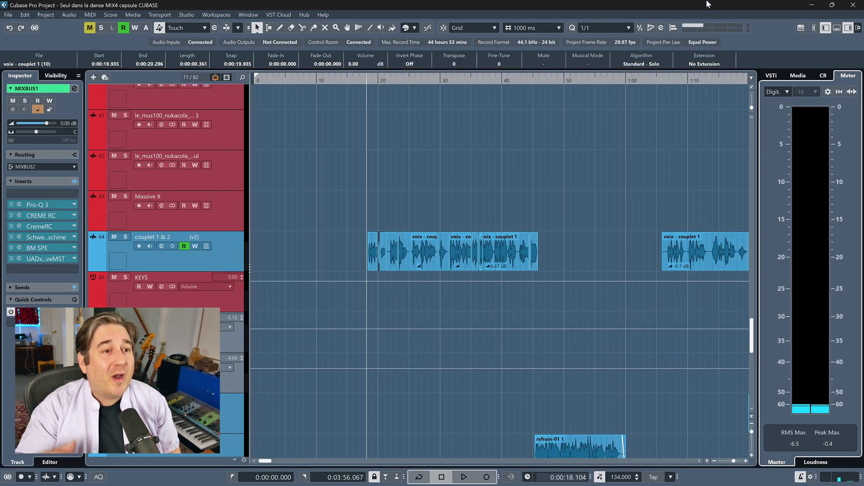
key("g")
key("g")
key("g")
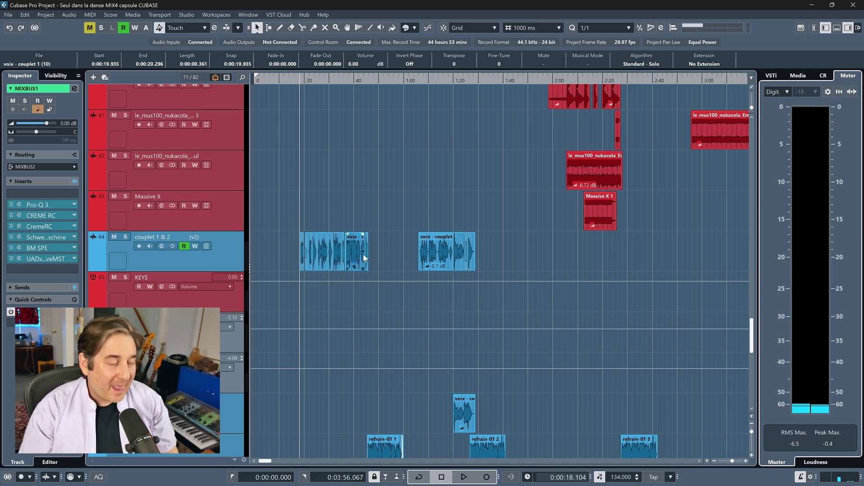
Zoom back in on the couplet 1 & 2 vocals, and select the first voix - couplet 1 event
key("h")
key("h")
key("h")
key("h")
left_click(397, 257)
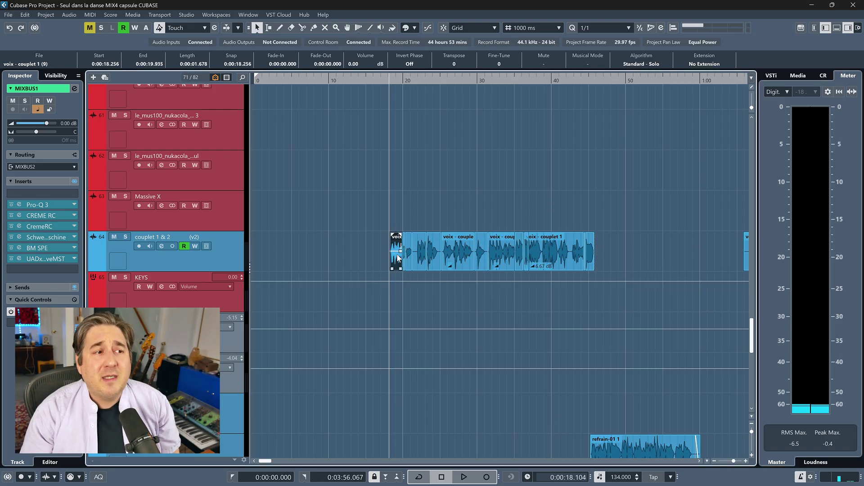